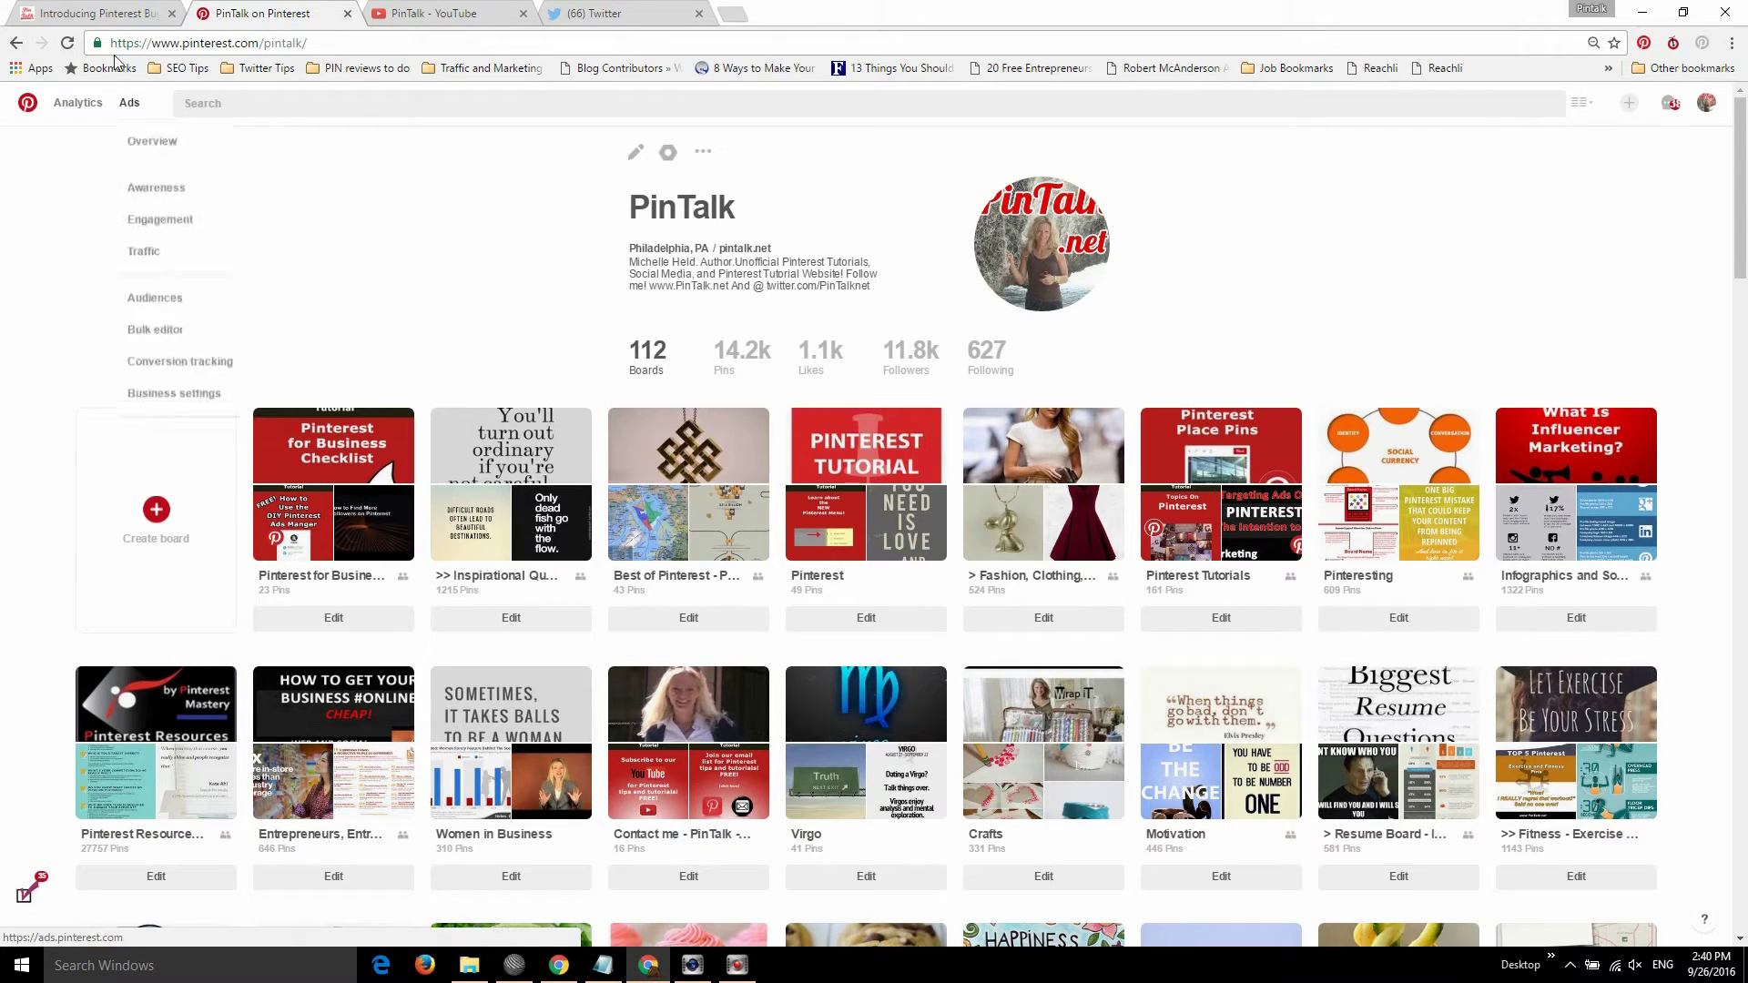
- Read the 'Introducing Pinterest Buyable Pins' article, then return to the PinTalk Pinterest profile tab
click(110, 14)
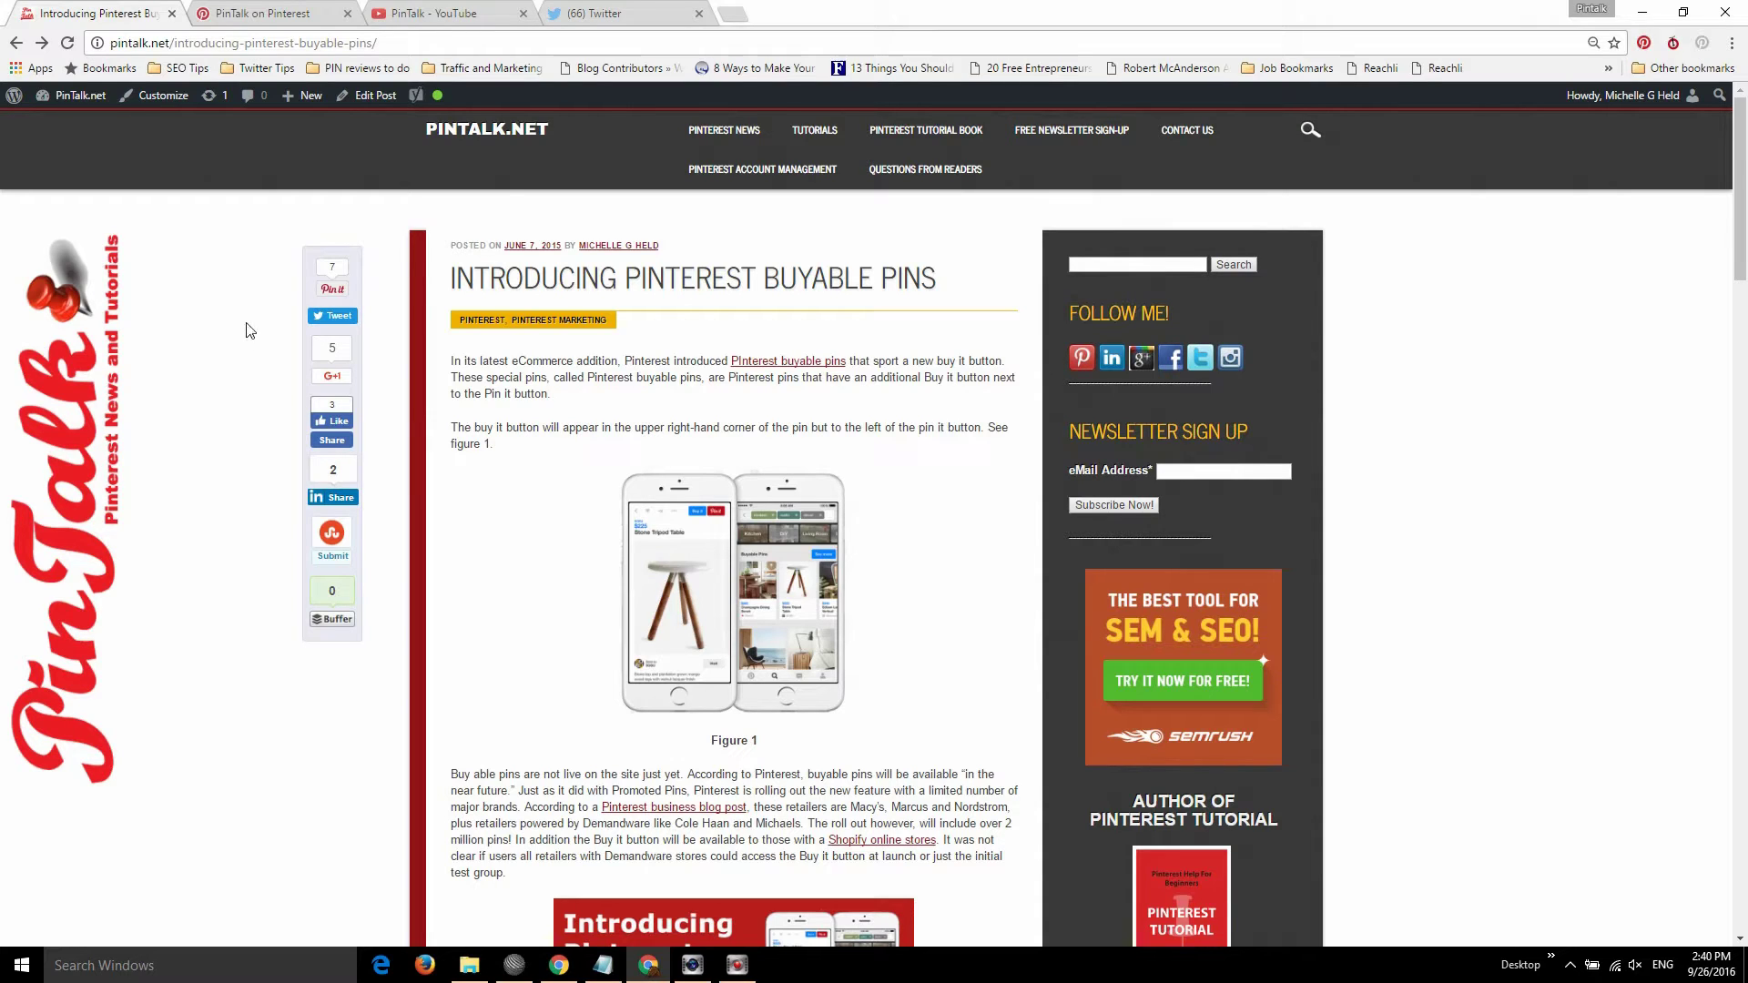
click(255, 14)
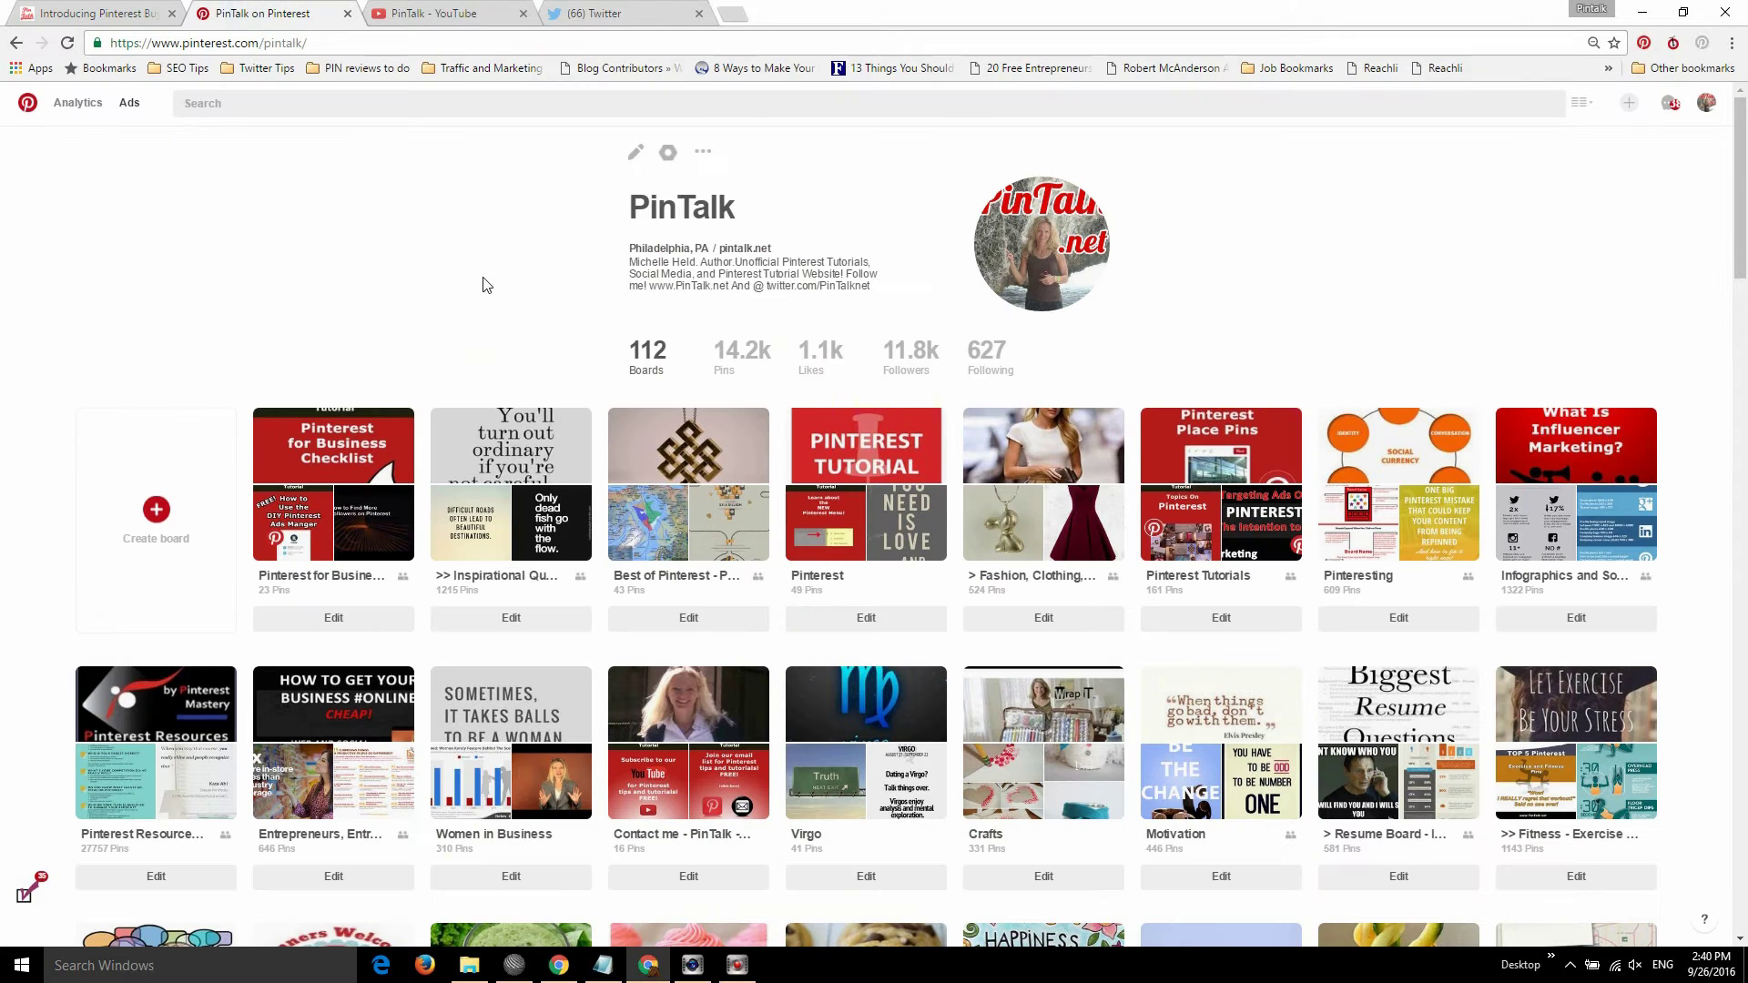
- Search Pinterest for 'coats'
click(279, 111)
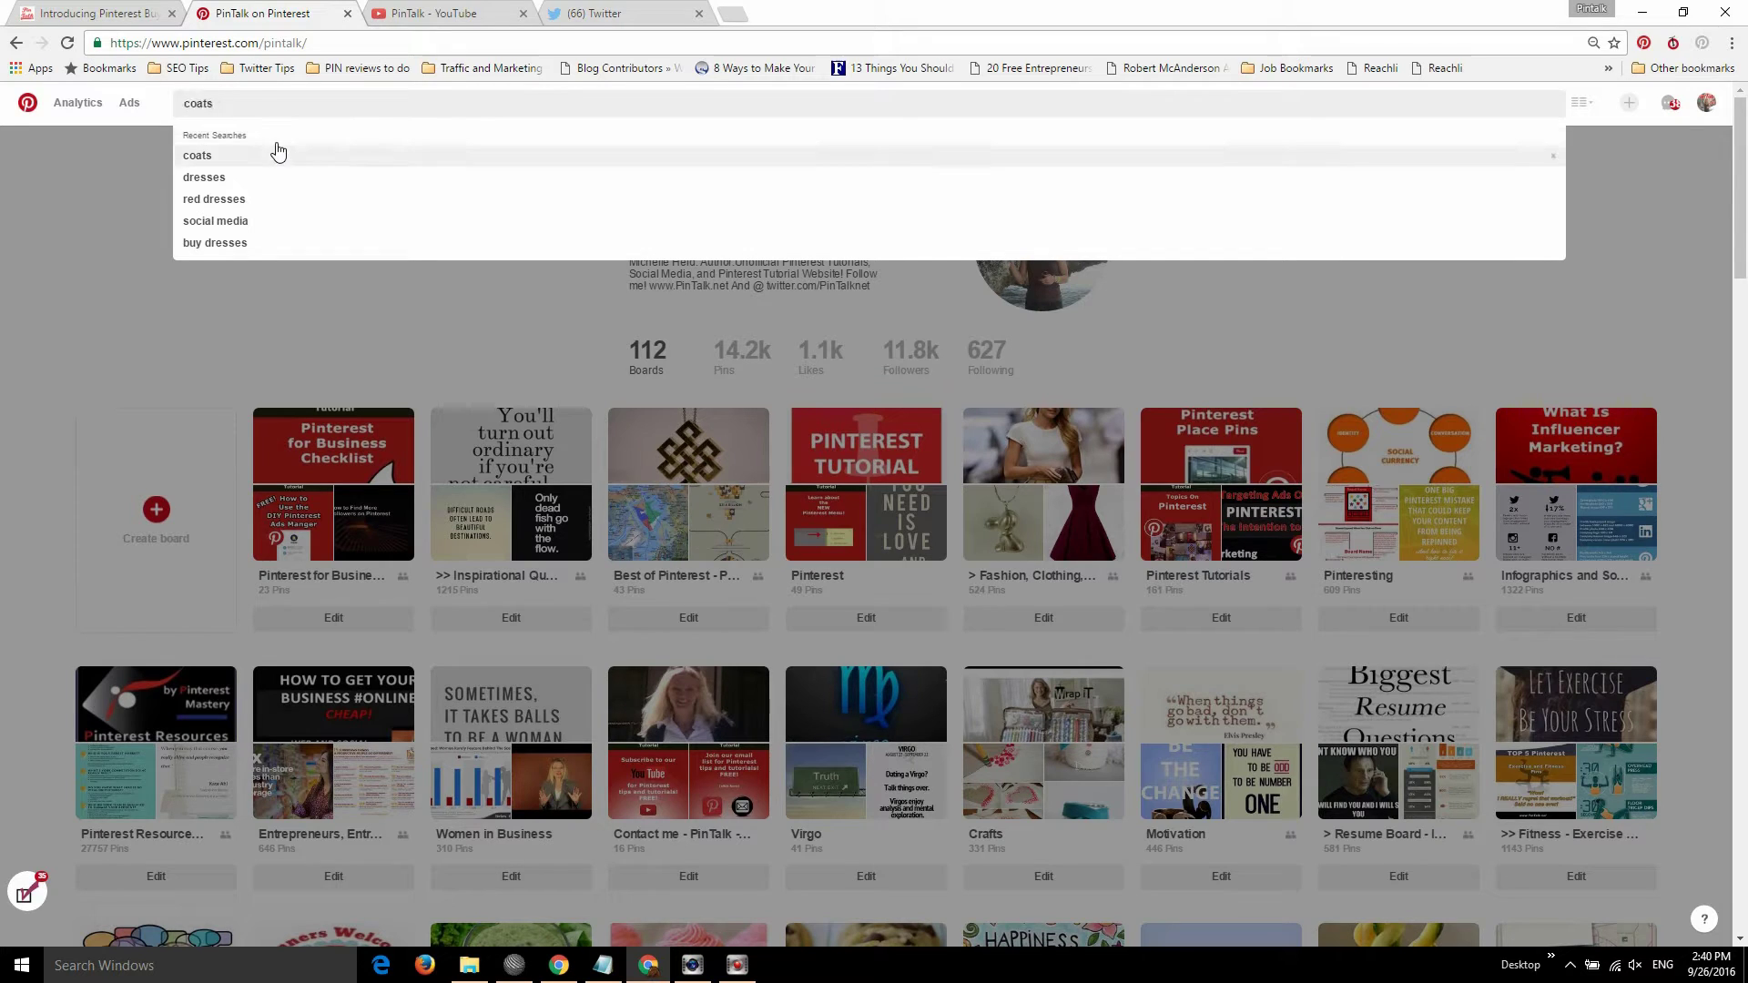
click(257, 104)
text(c)
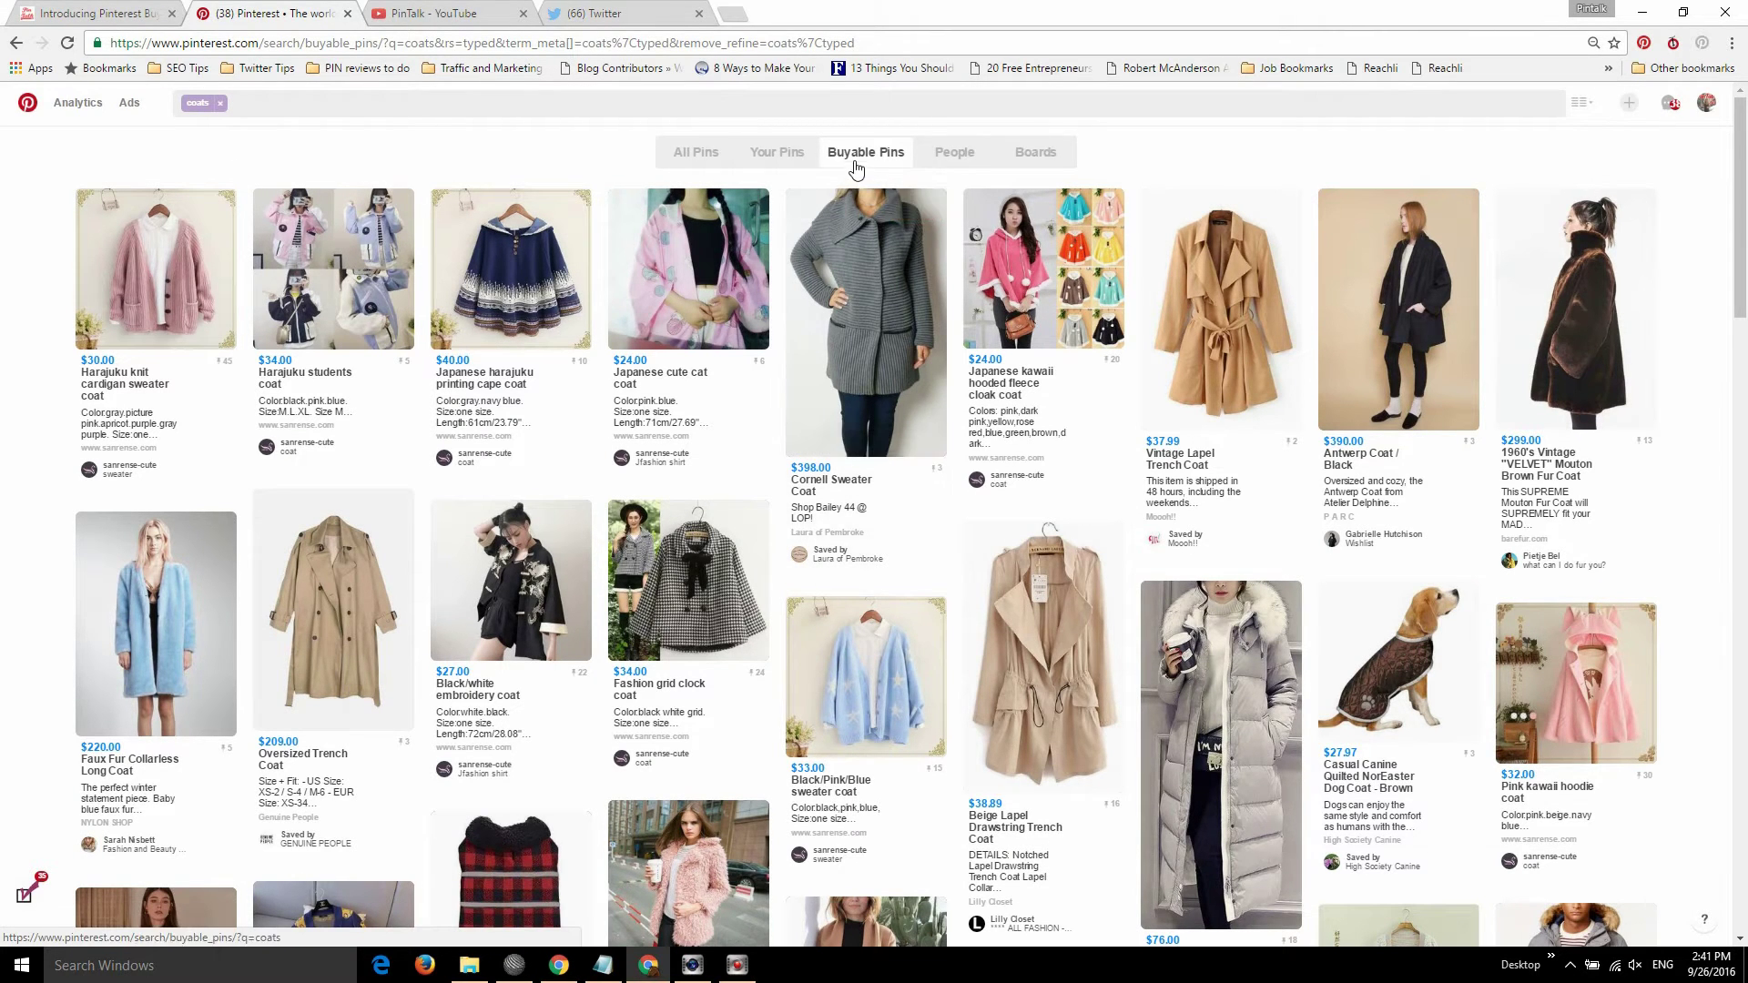
- Filter the coat results to Buyable Pins and scroll through the priced coat pins
click(854, 164)
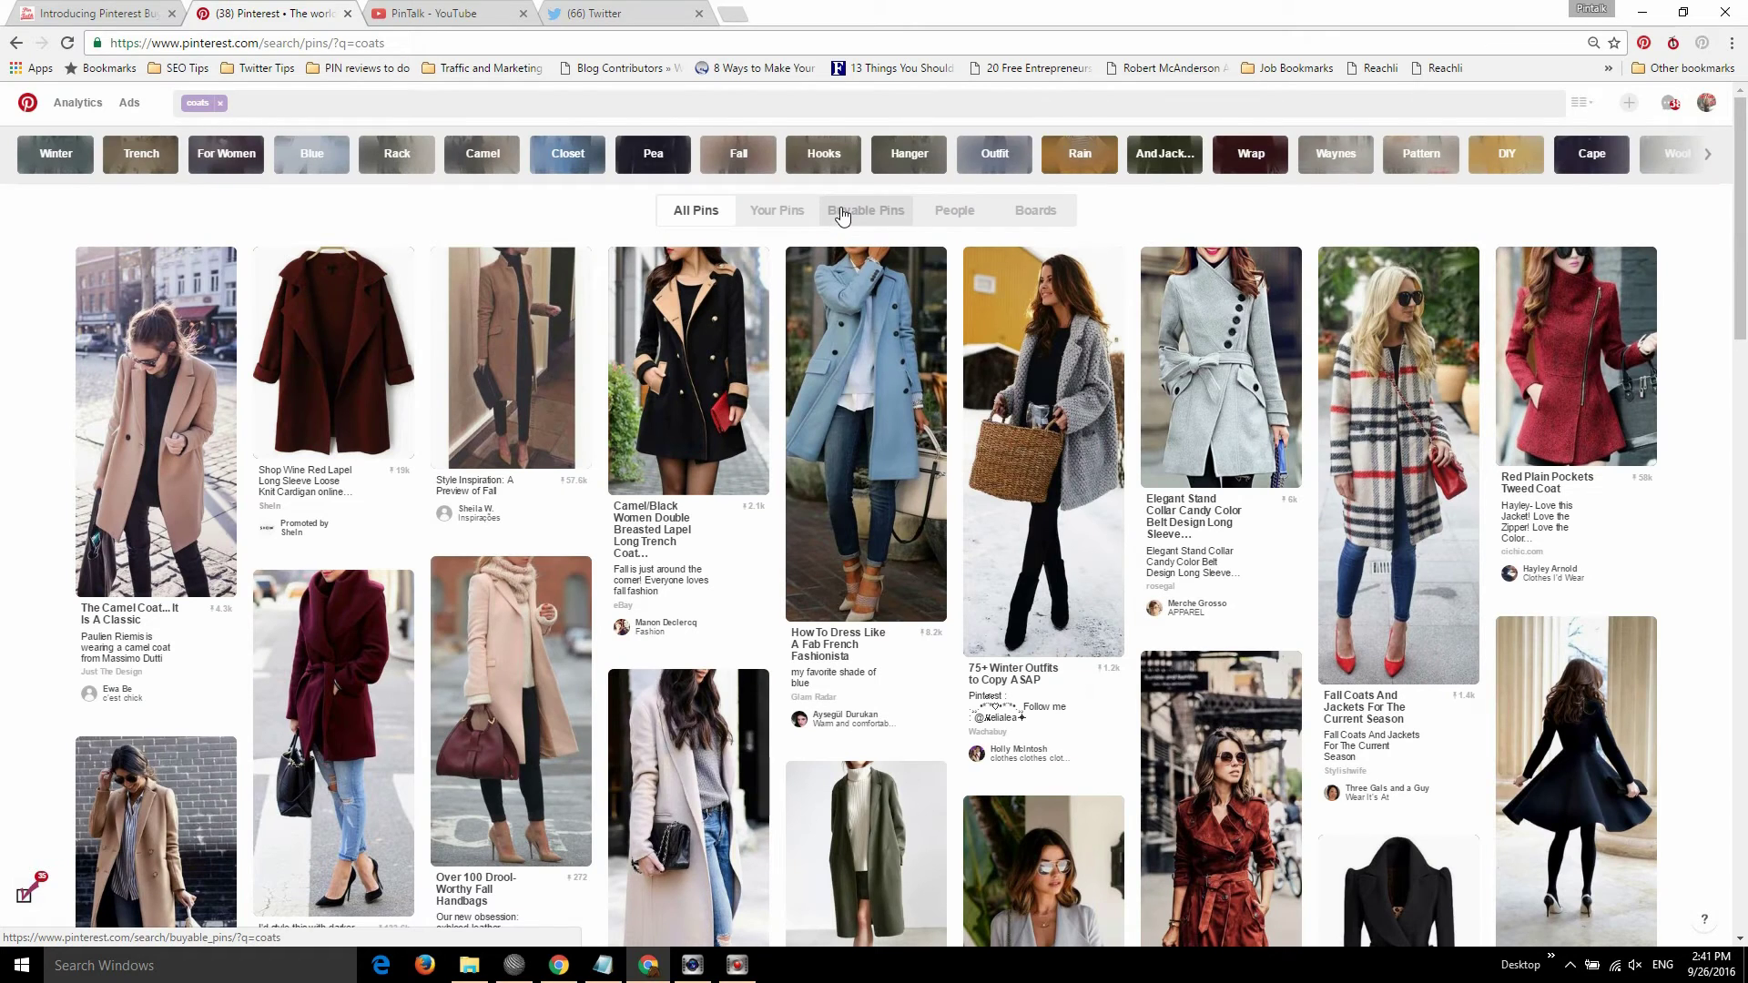
click(840, 211)
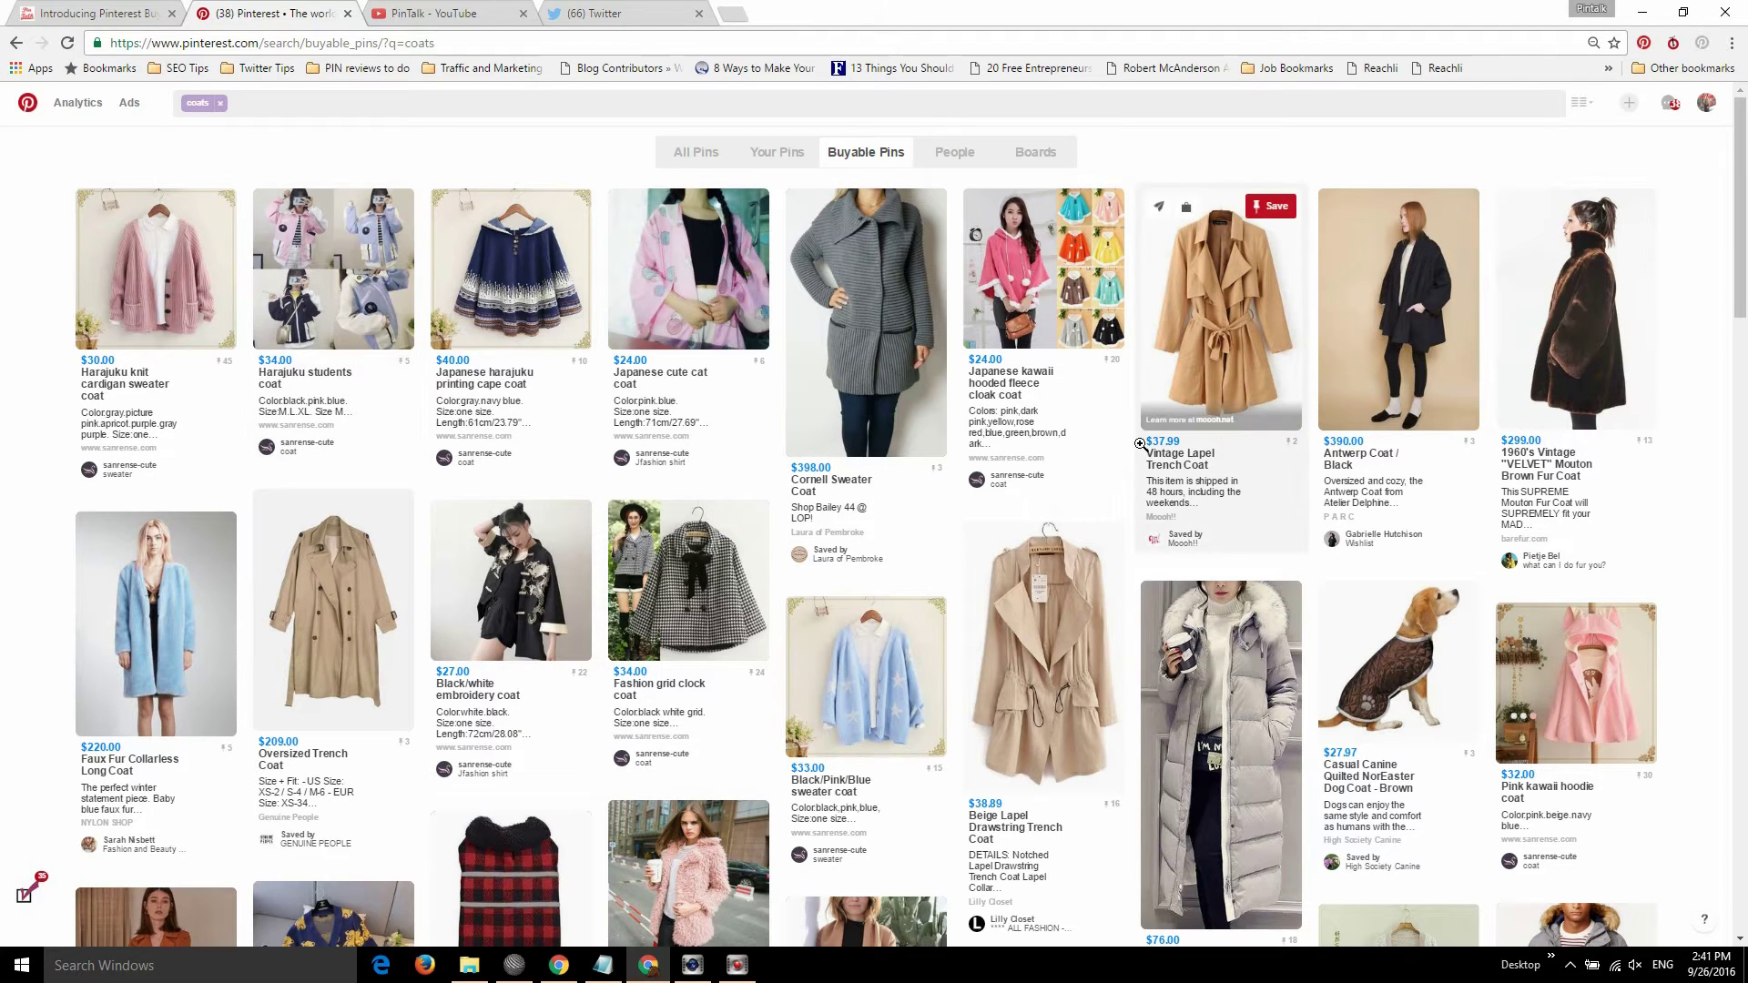
click(695, 152)
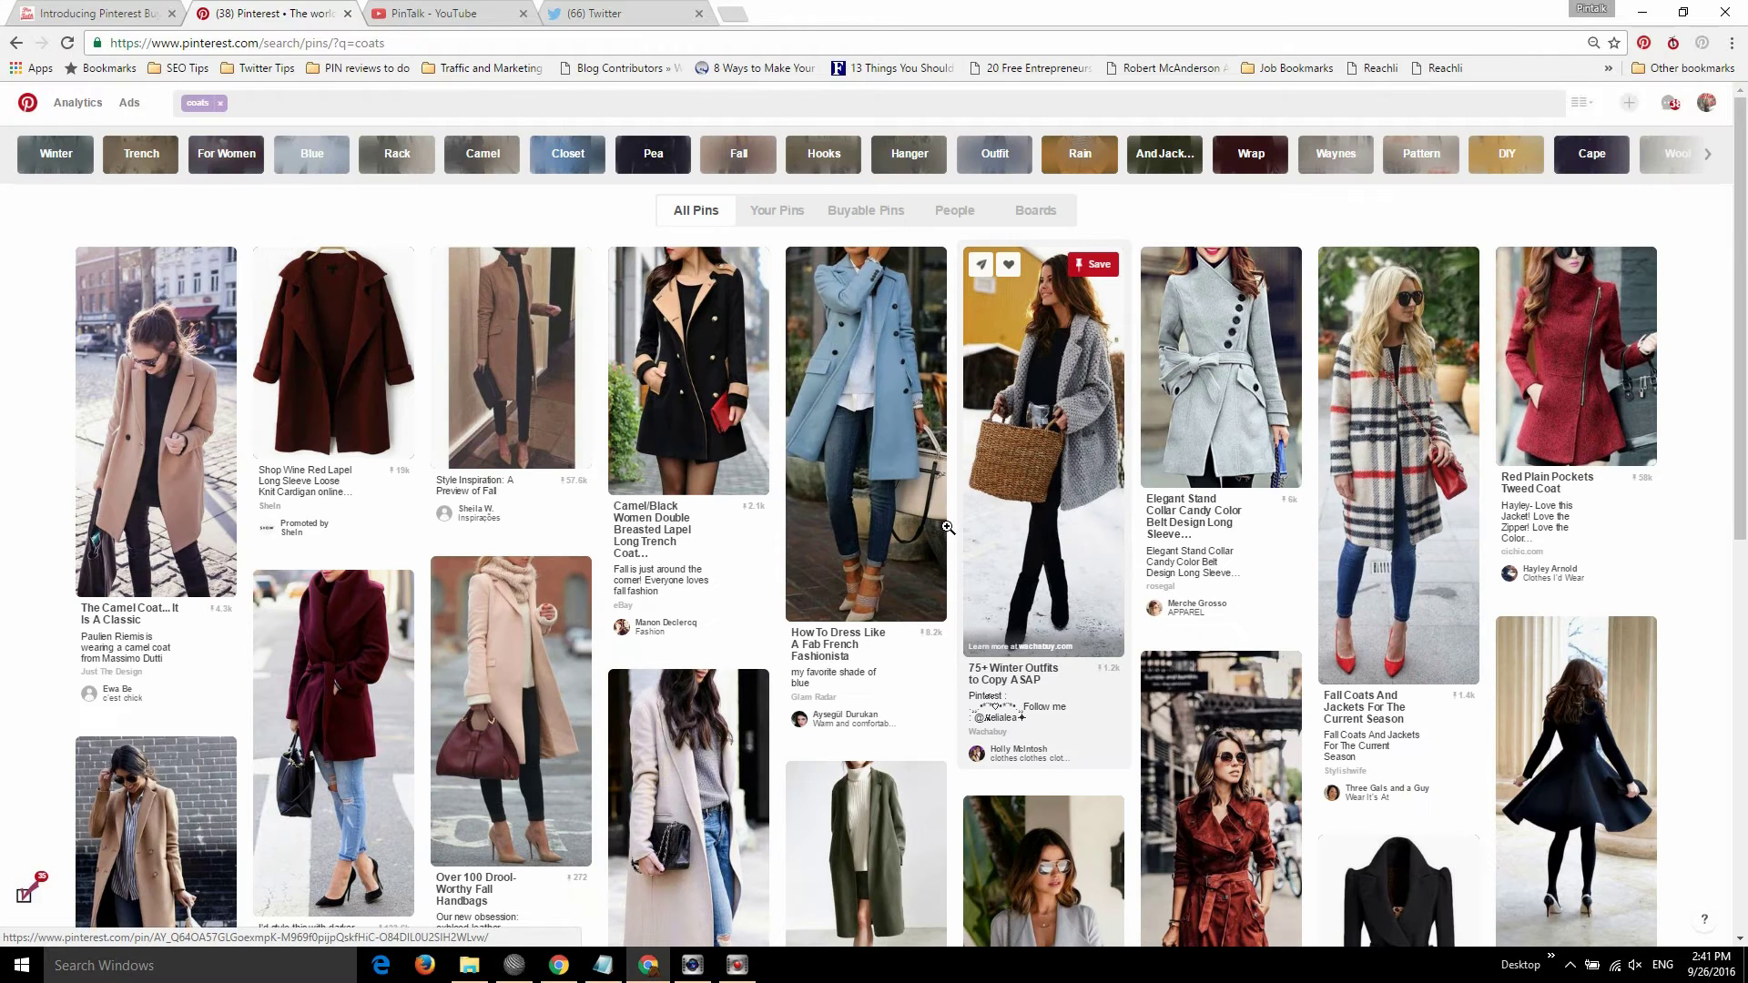
scroll(948, 527, down, 1)
scroll(947, 527, down, 5)
scroll(911, 591, down, 5)
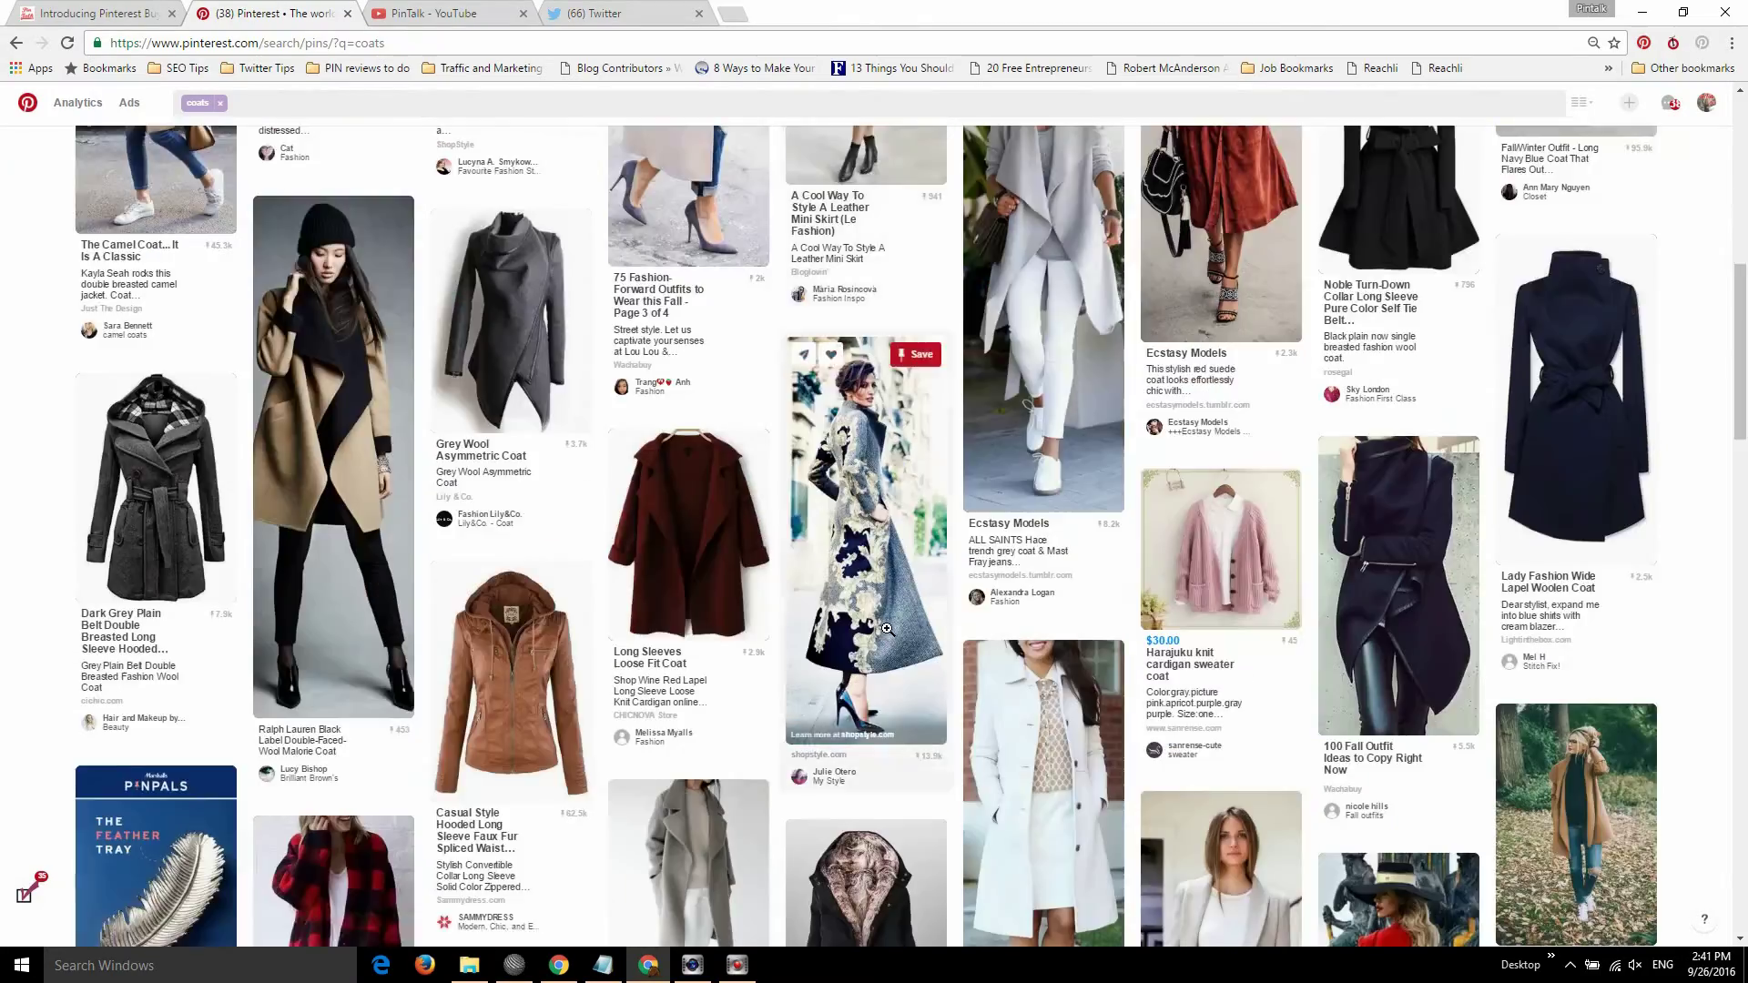
scroll(887, 628, down, 5)
scroll(887, 628, down, 3)
scroll(887, 629, up, 8)
scroll(837, 287, up, 10)
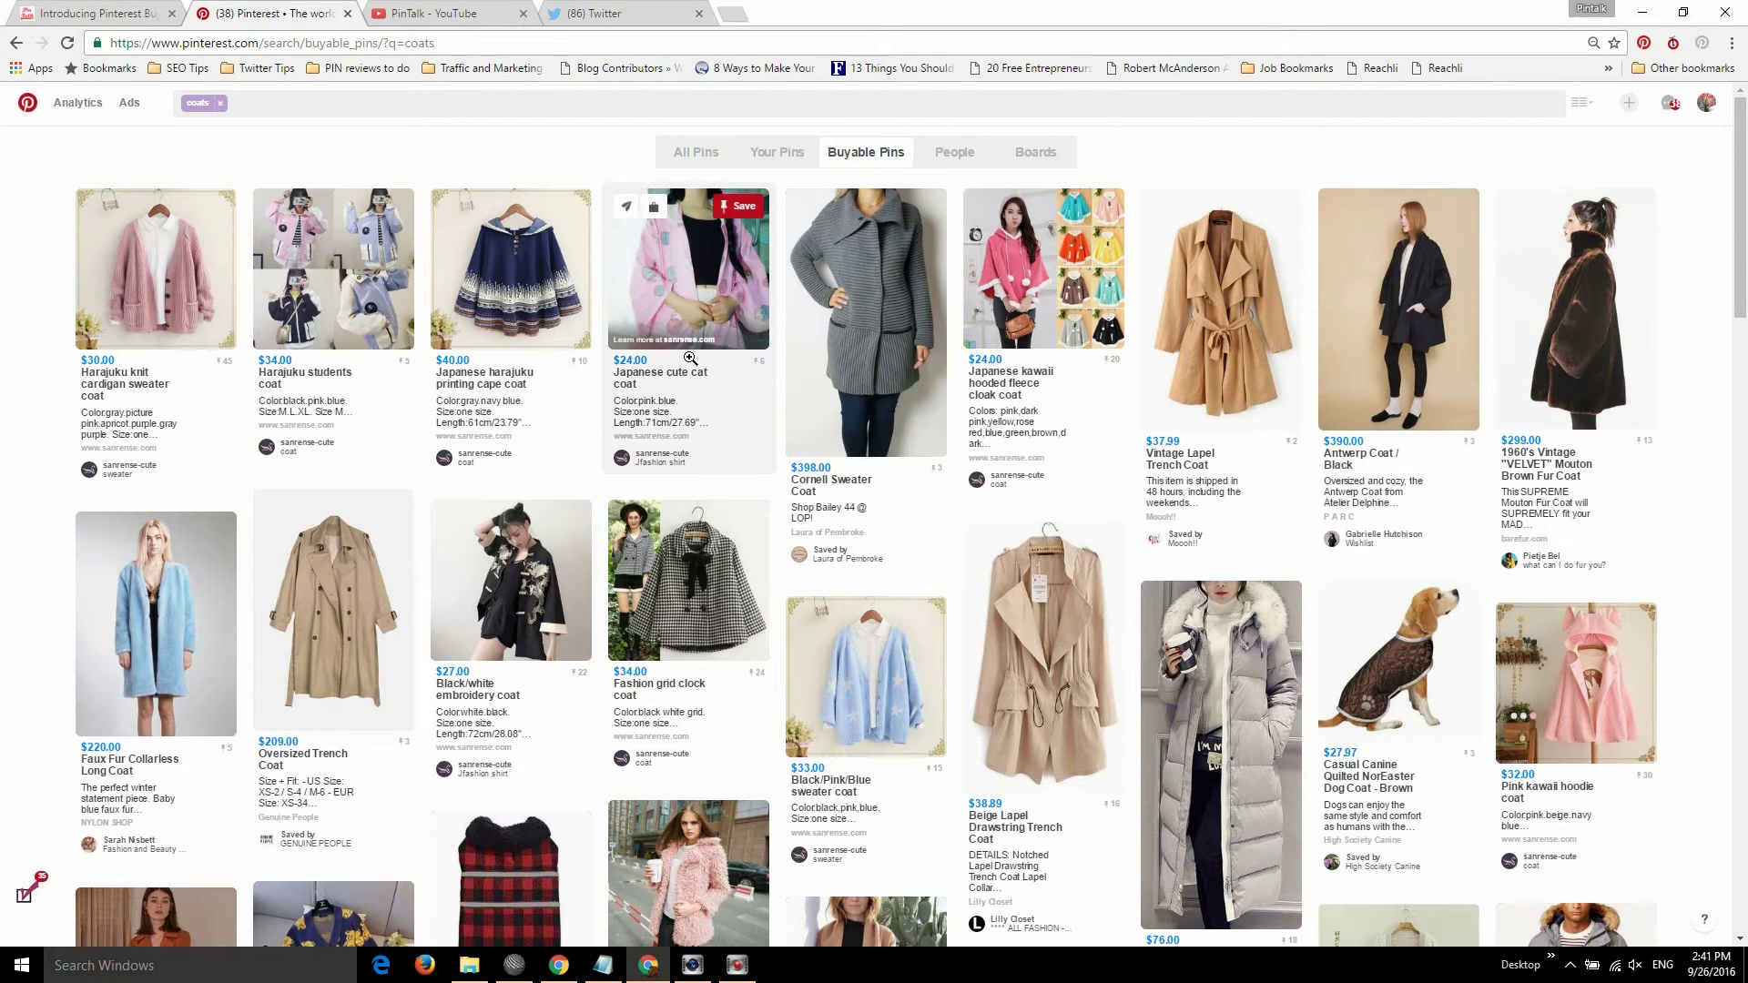
- Open the Cornell Sweater Coat pin and try adding it to the bag
click(835, 338)
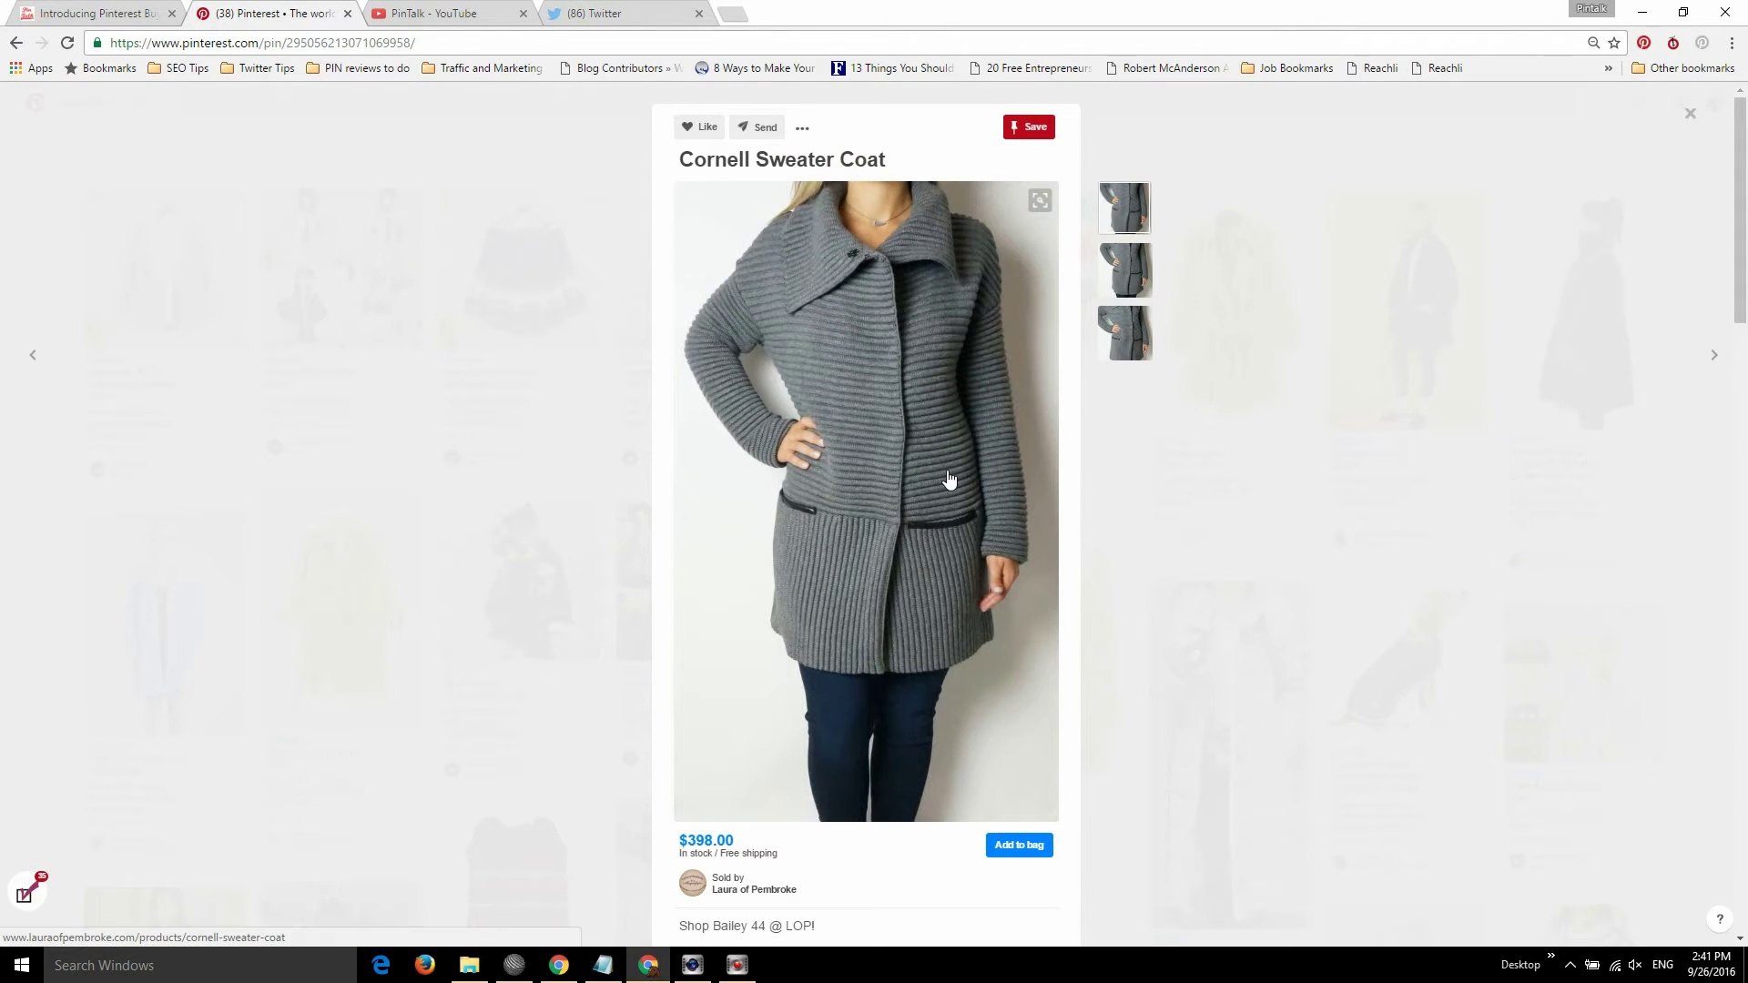
scroll(948, 478, down, 1)
click(1042, 763)
click(1033, 763)
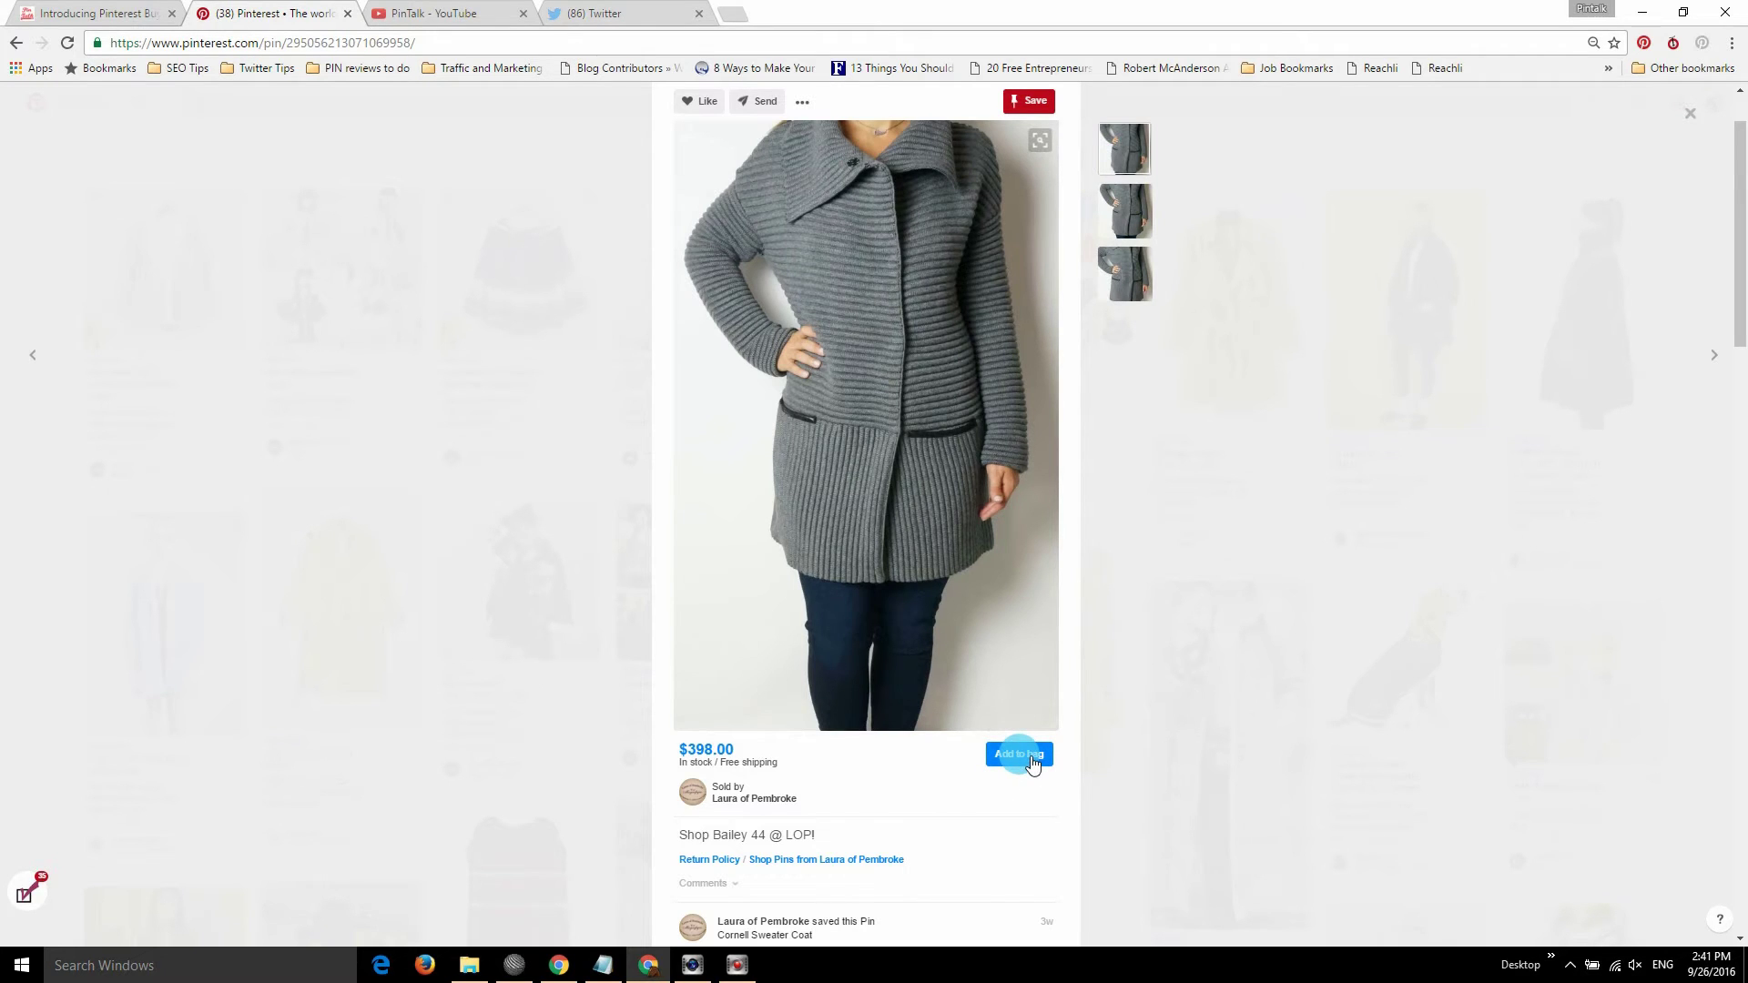
click(1033, 763)
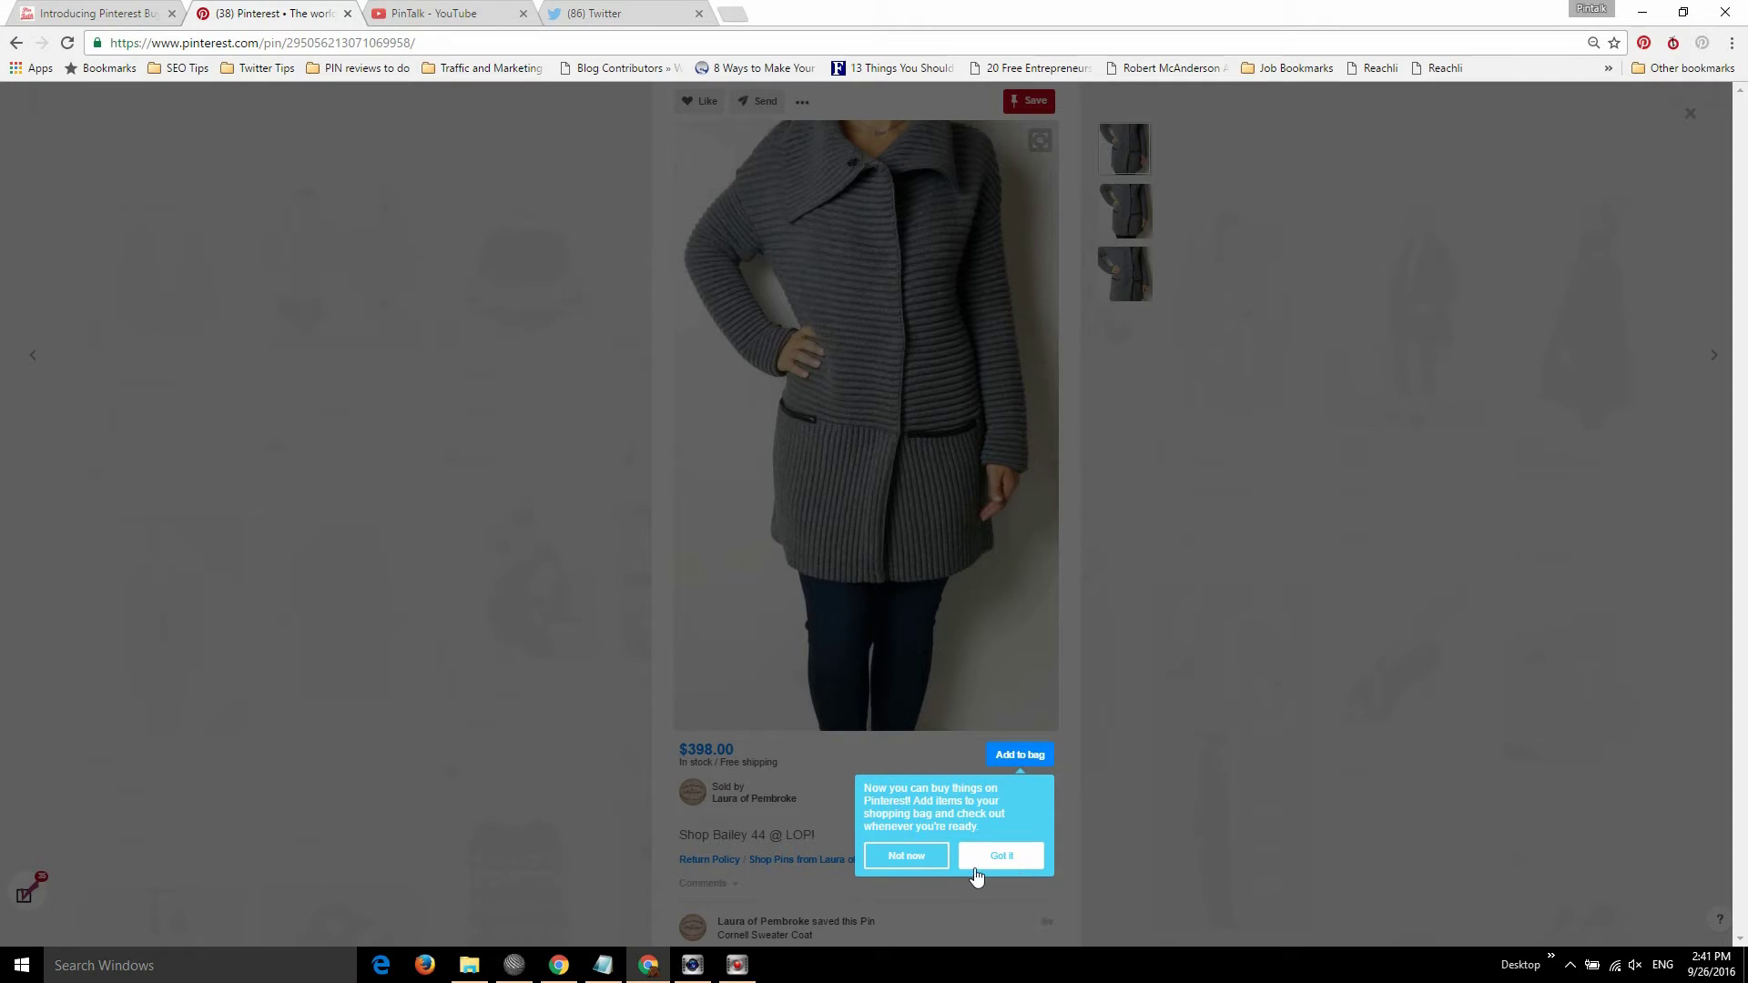
- Dismiss the tip, bring up the coat's size and quantity options, then go back
click(1128, 822)
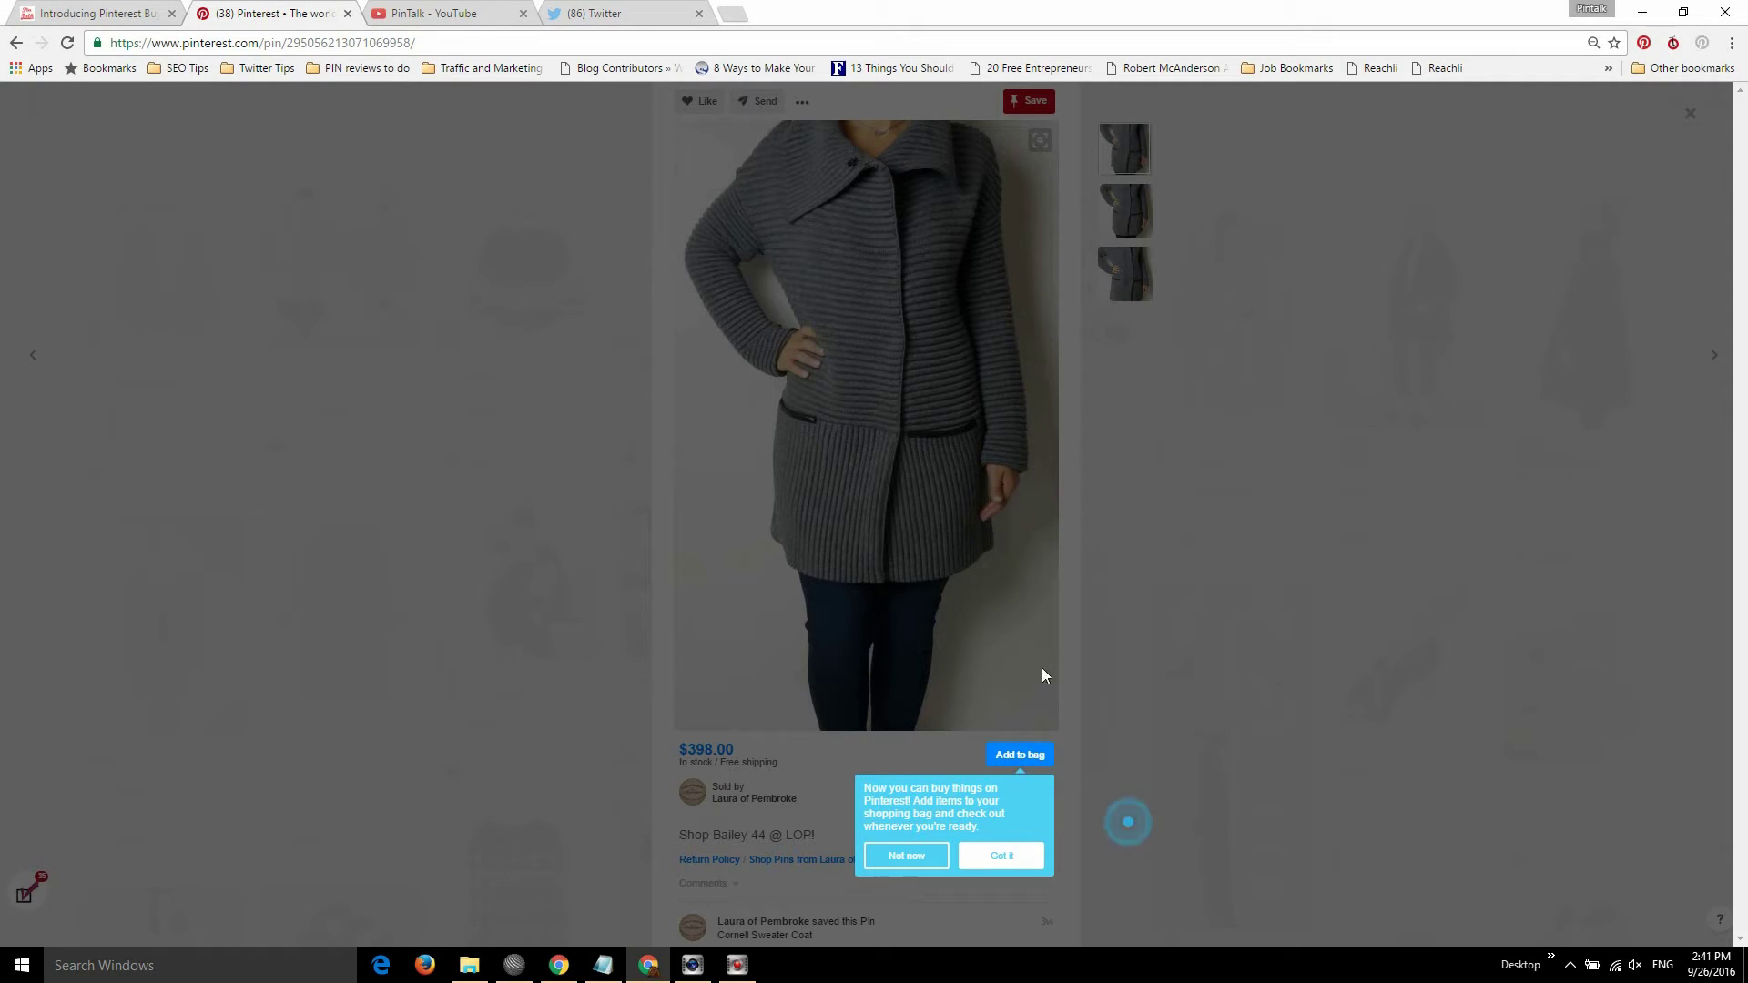
click(482, 458)
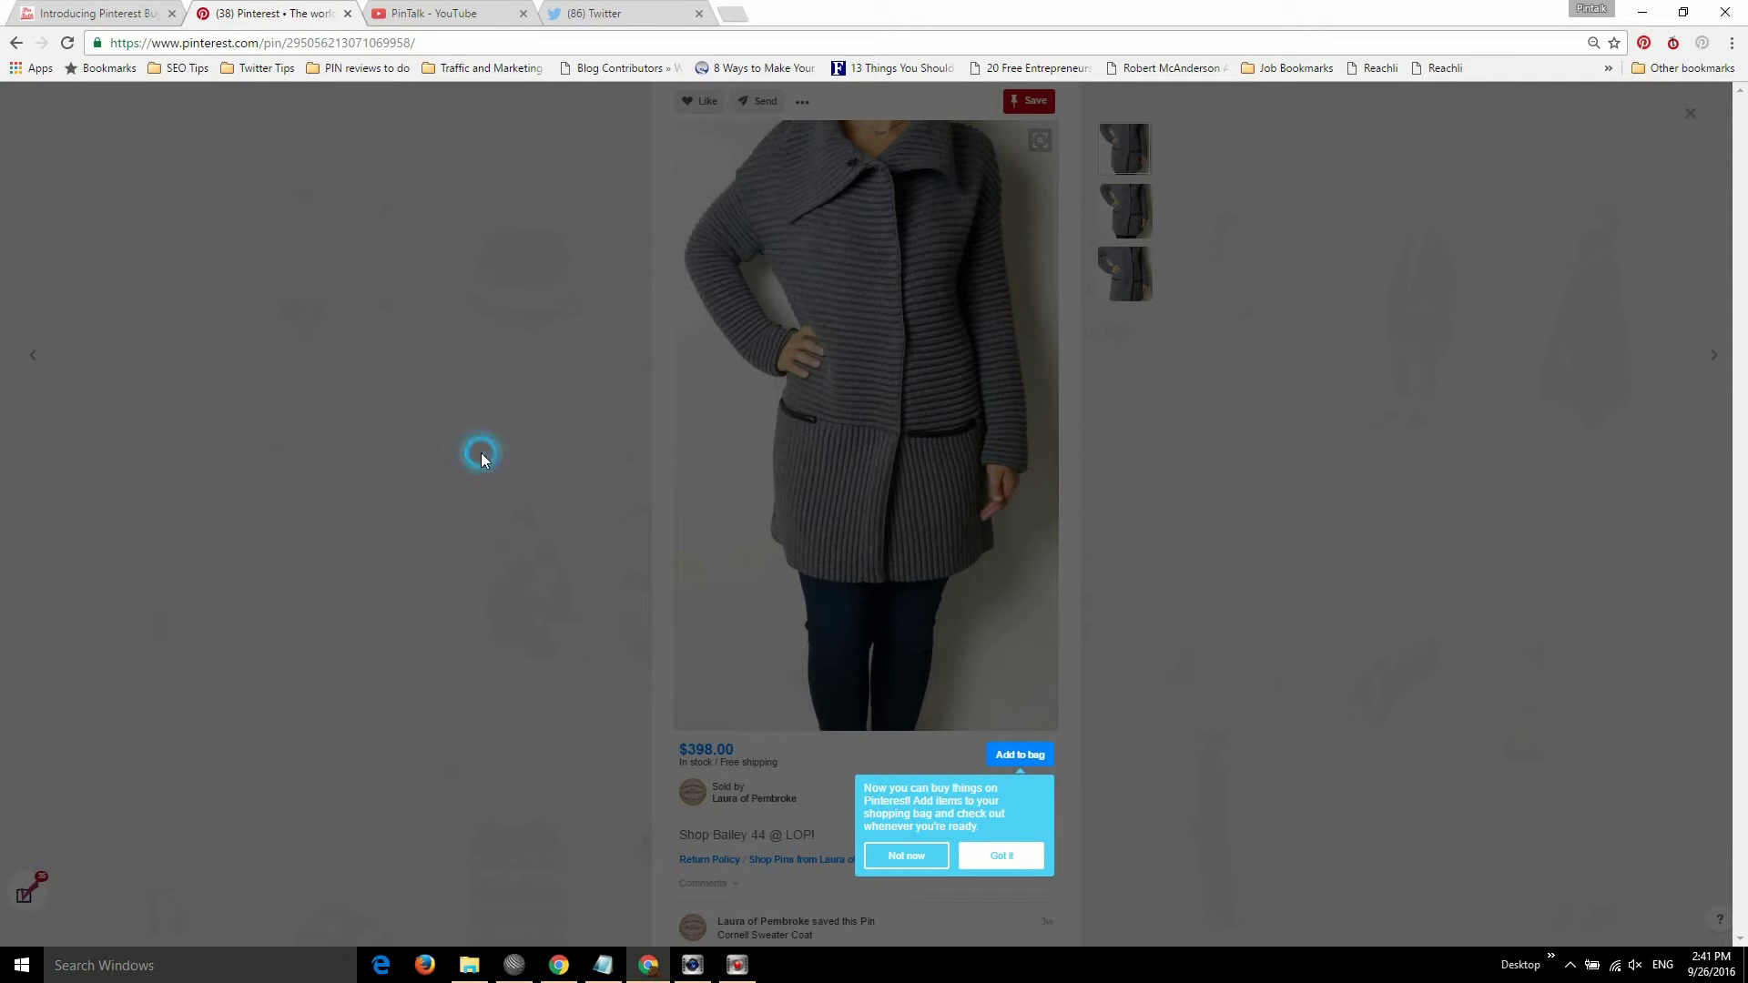
click(1050, 758)
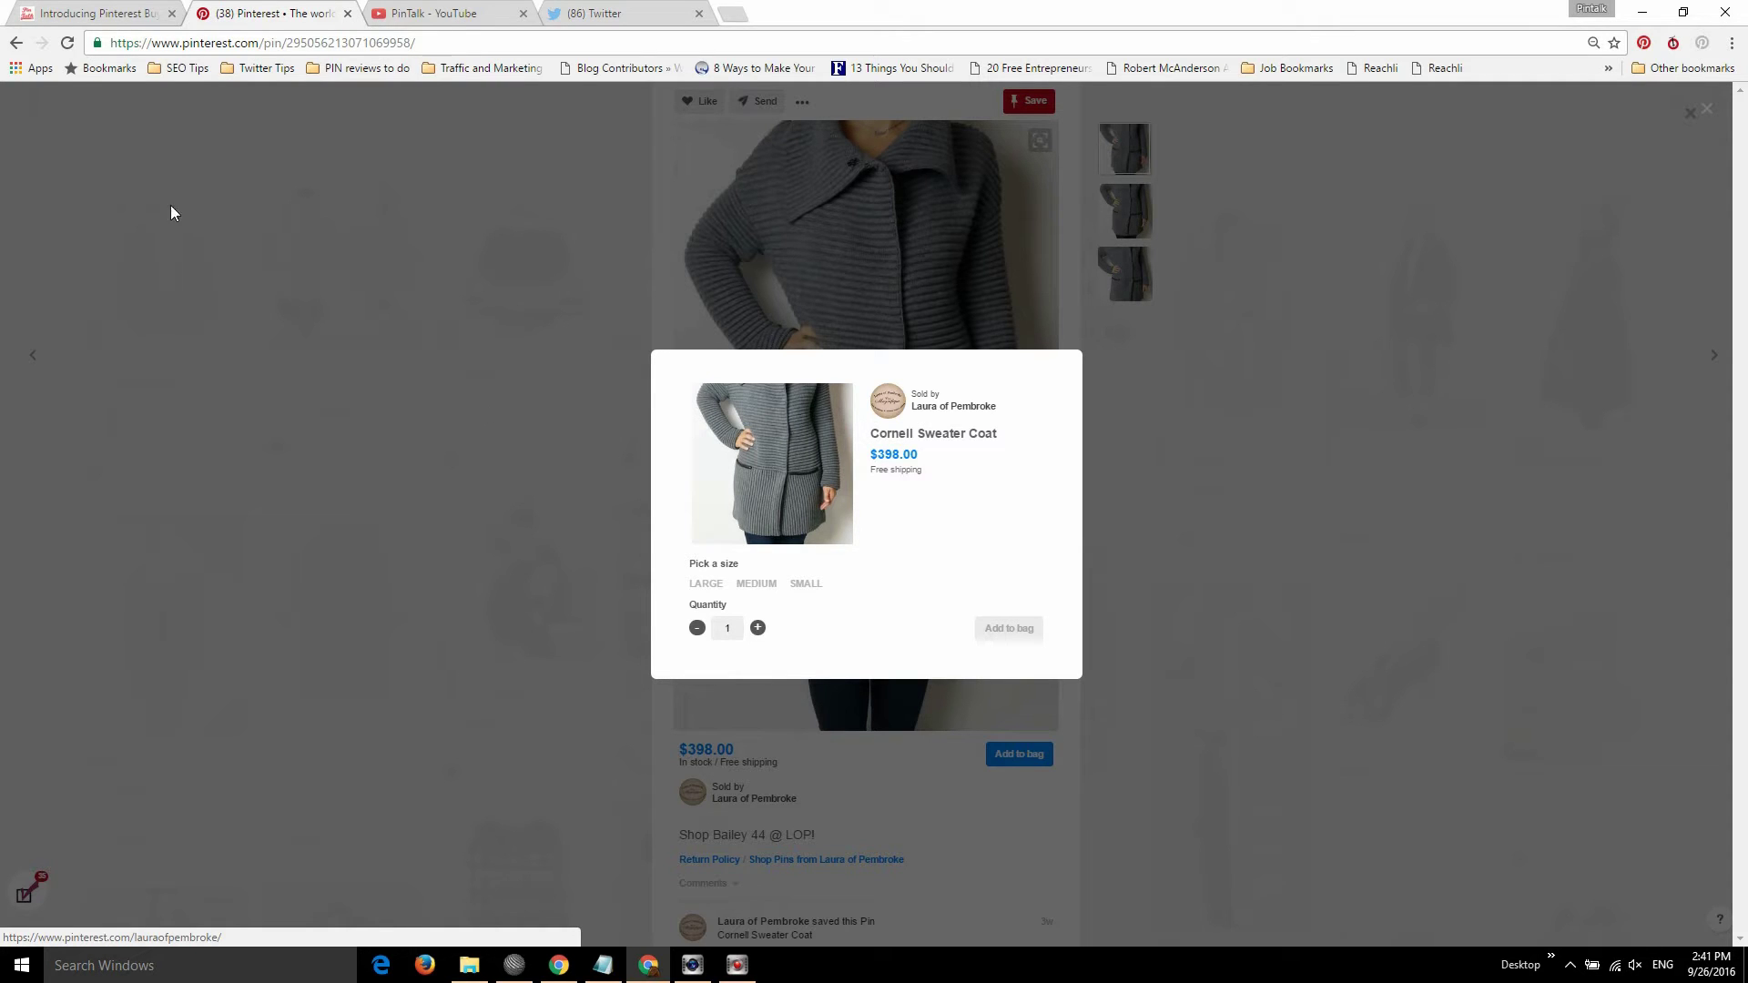
click(17, 43)
- Follow the Shopify online stores link from the Buyable Pins article
click(114, 13)
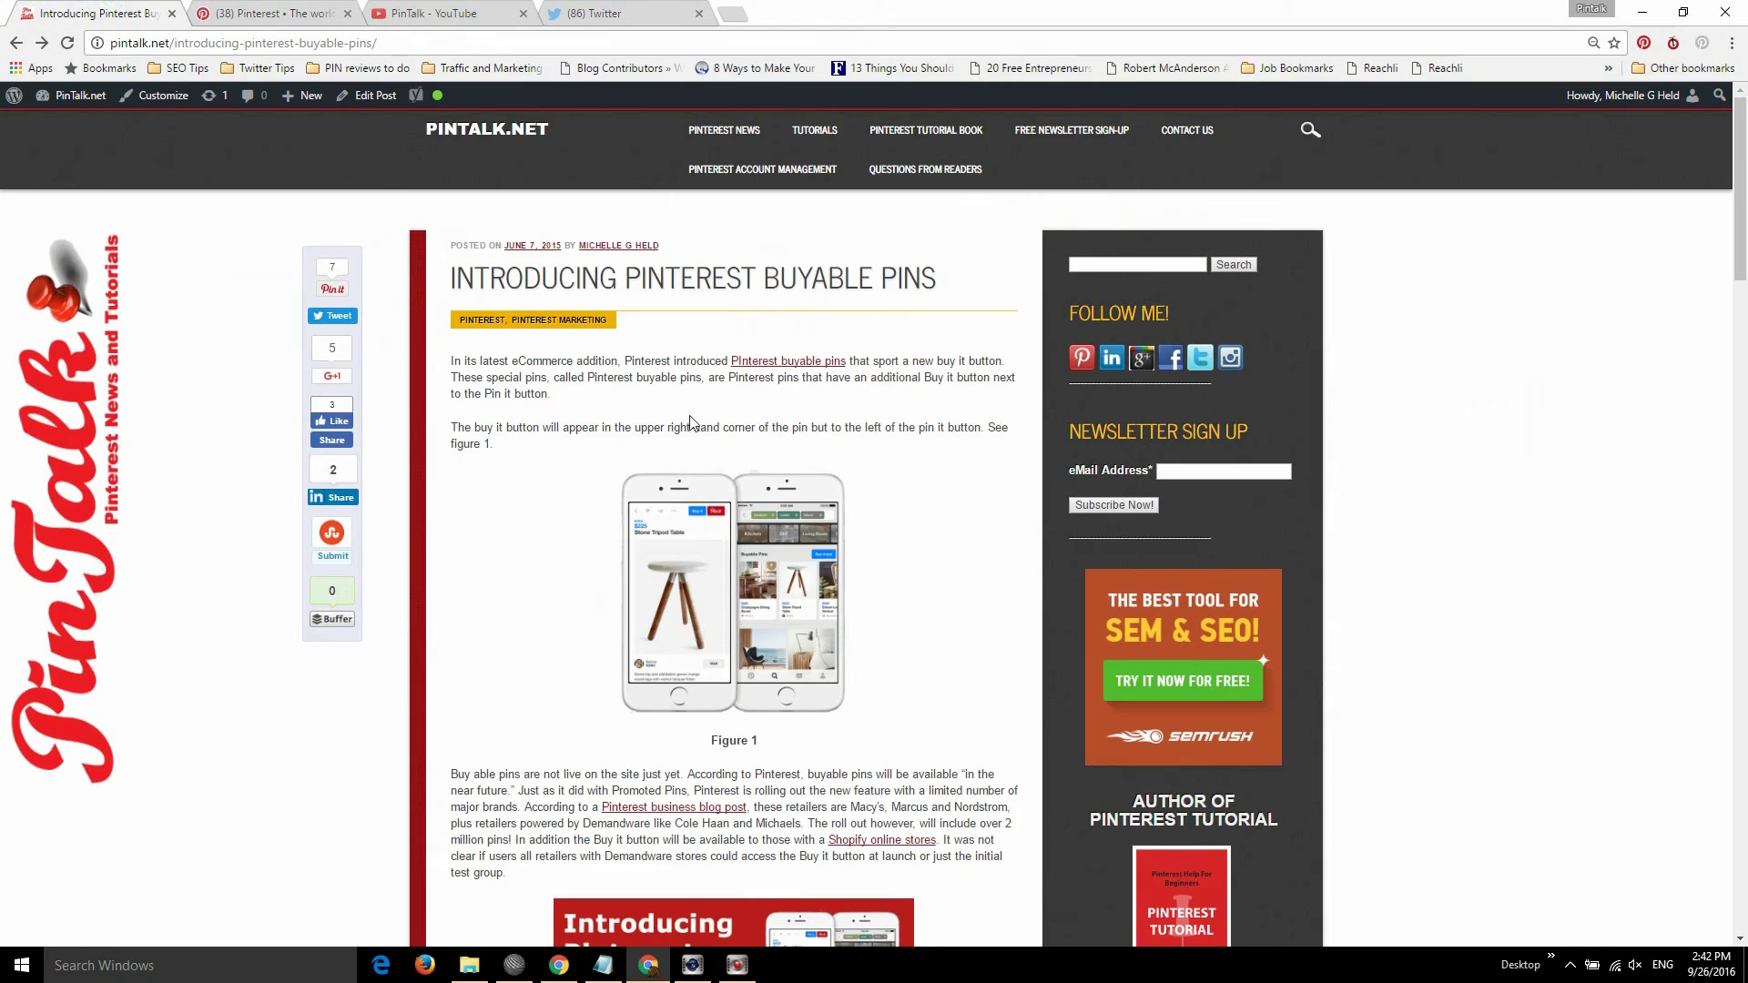
scroll(826, 513, down, 3)
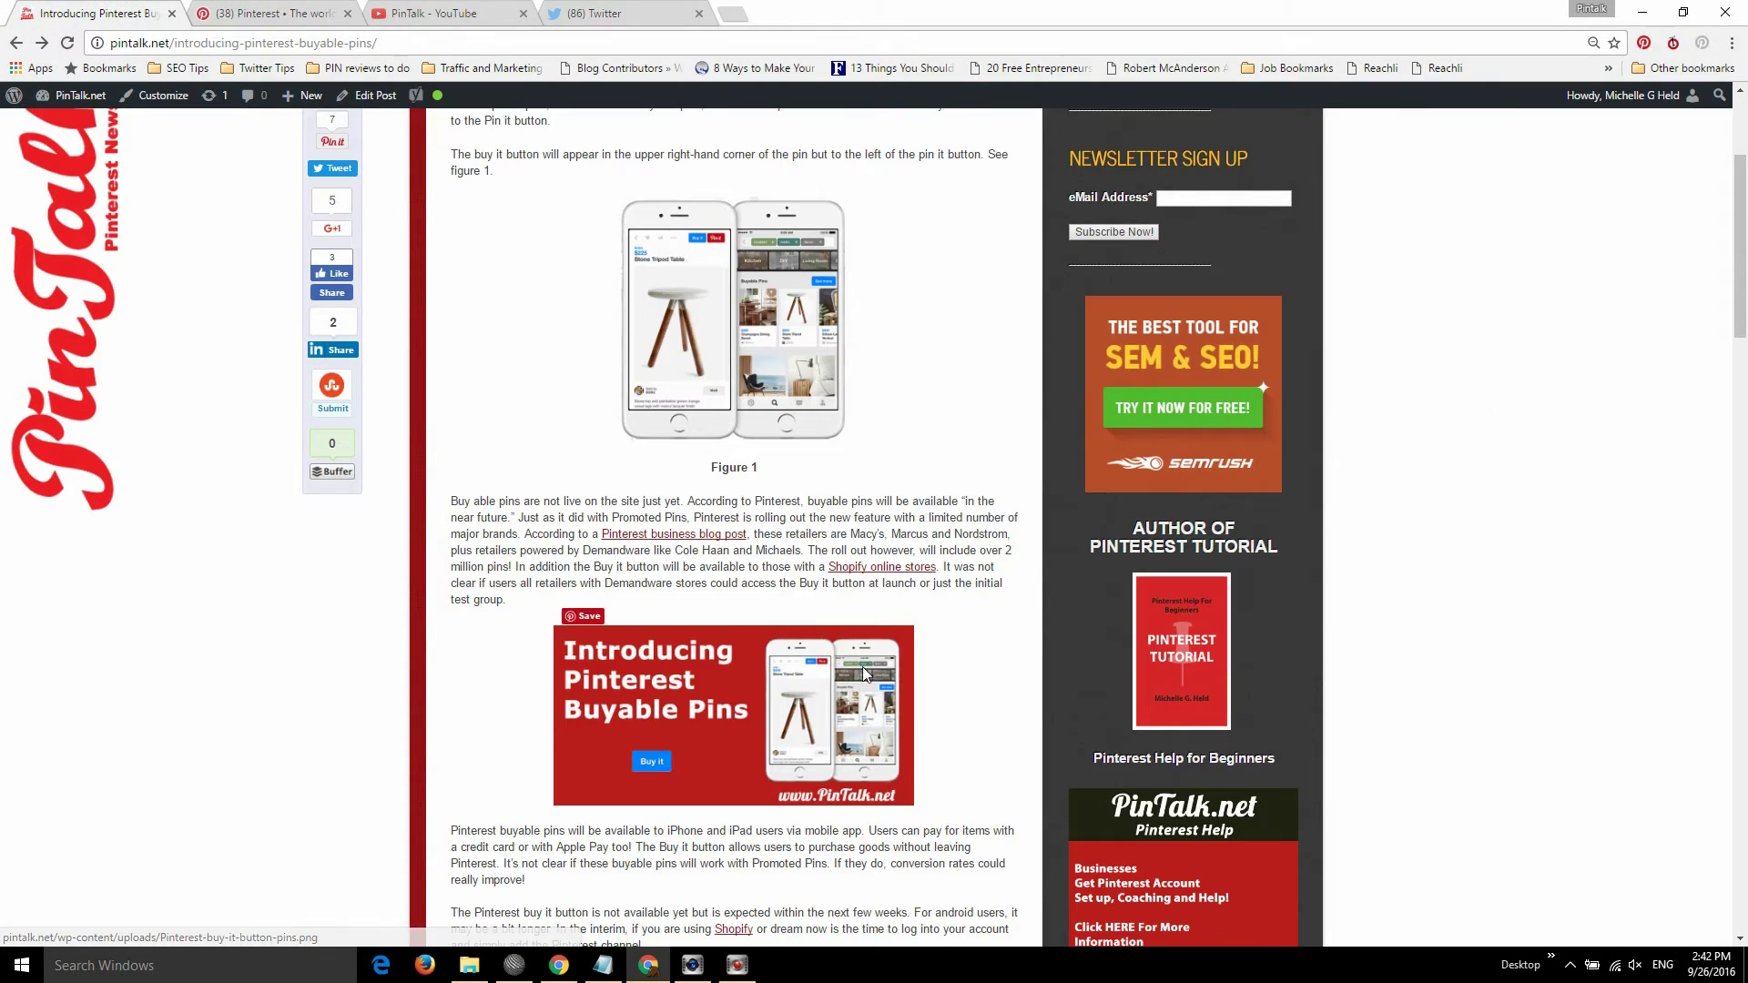
click(893, 574)
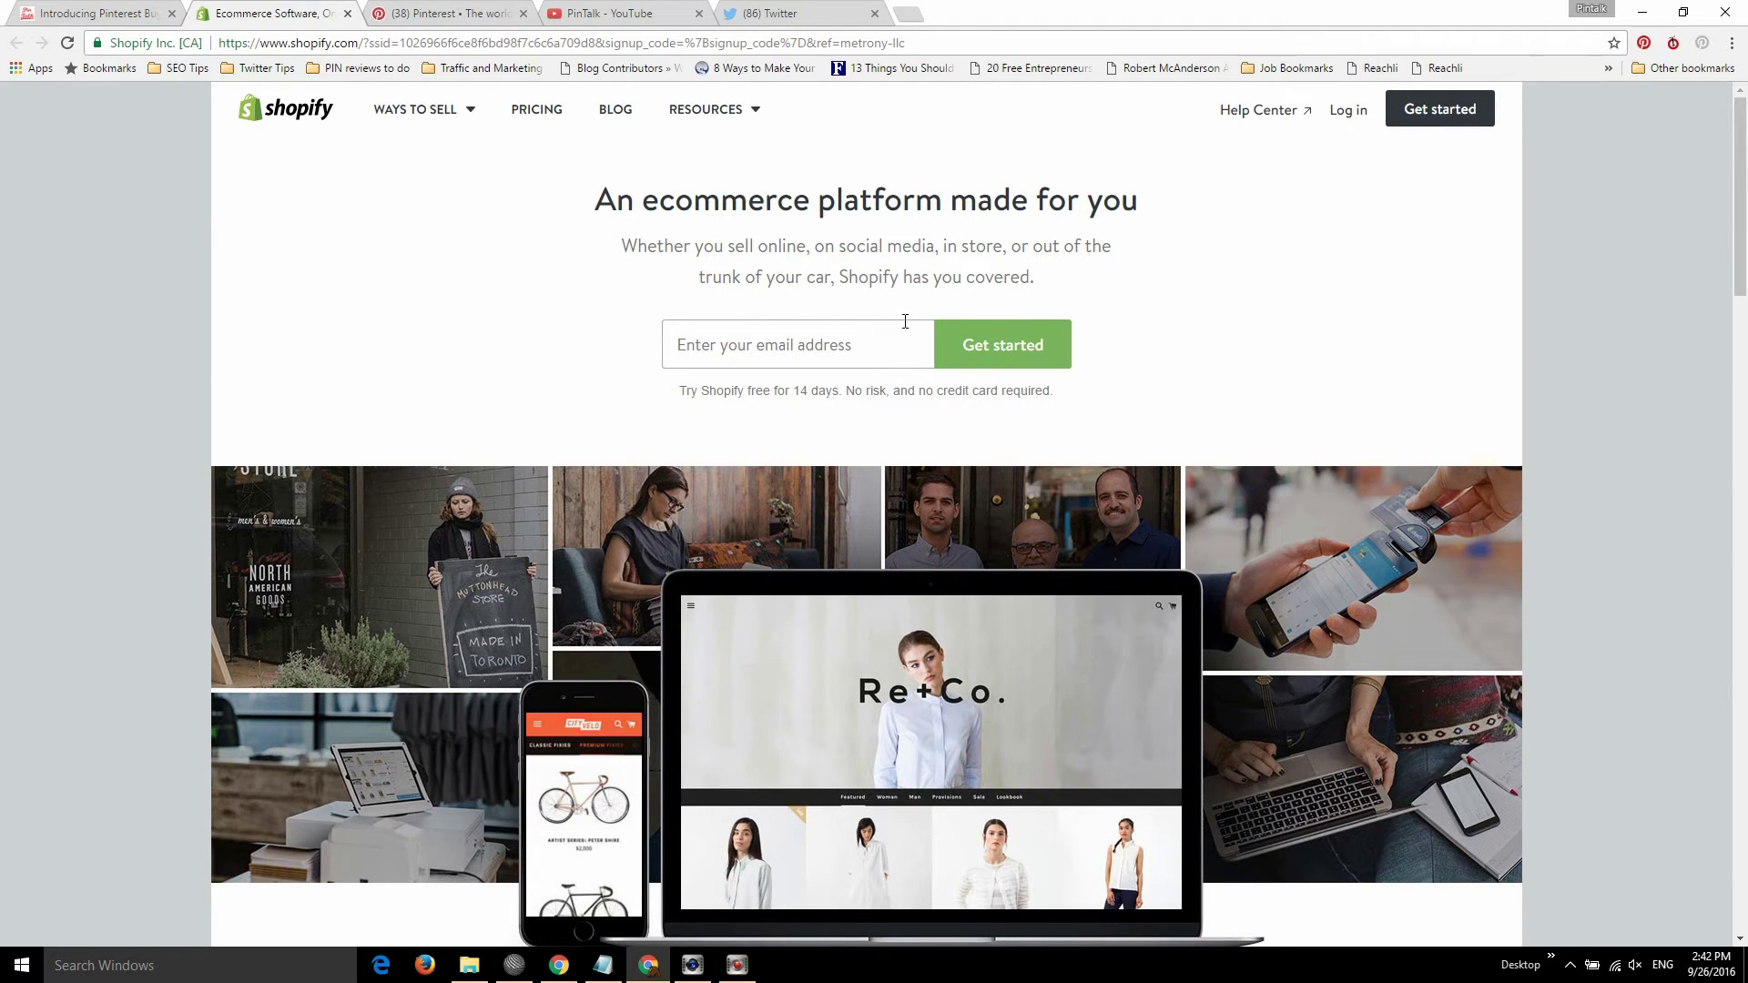
drag(844, 390, 684, 391)
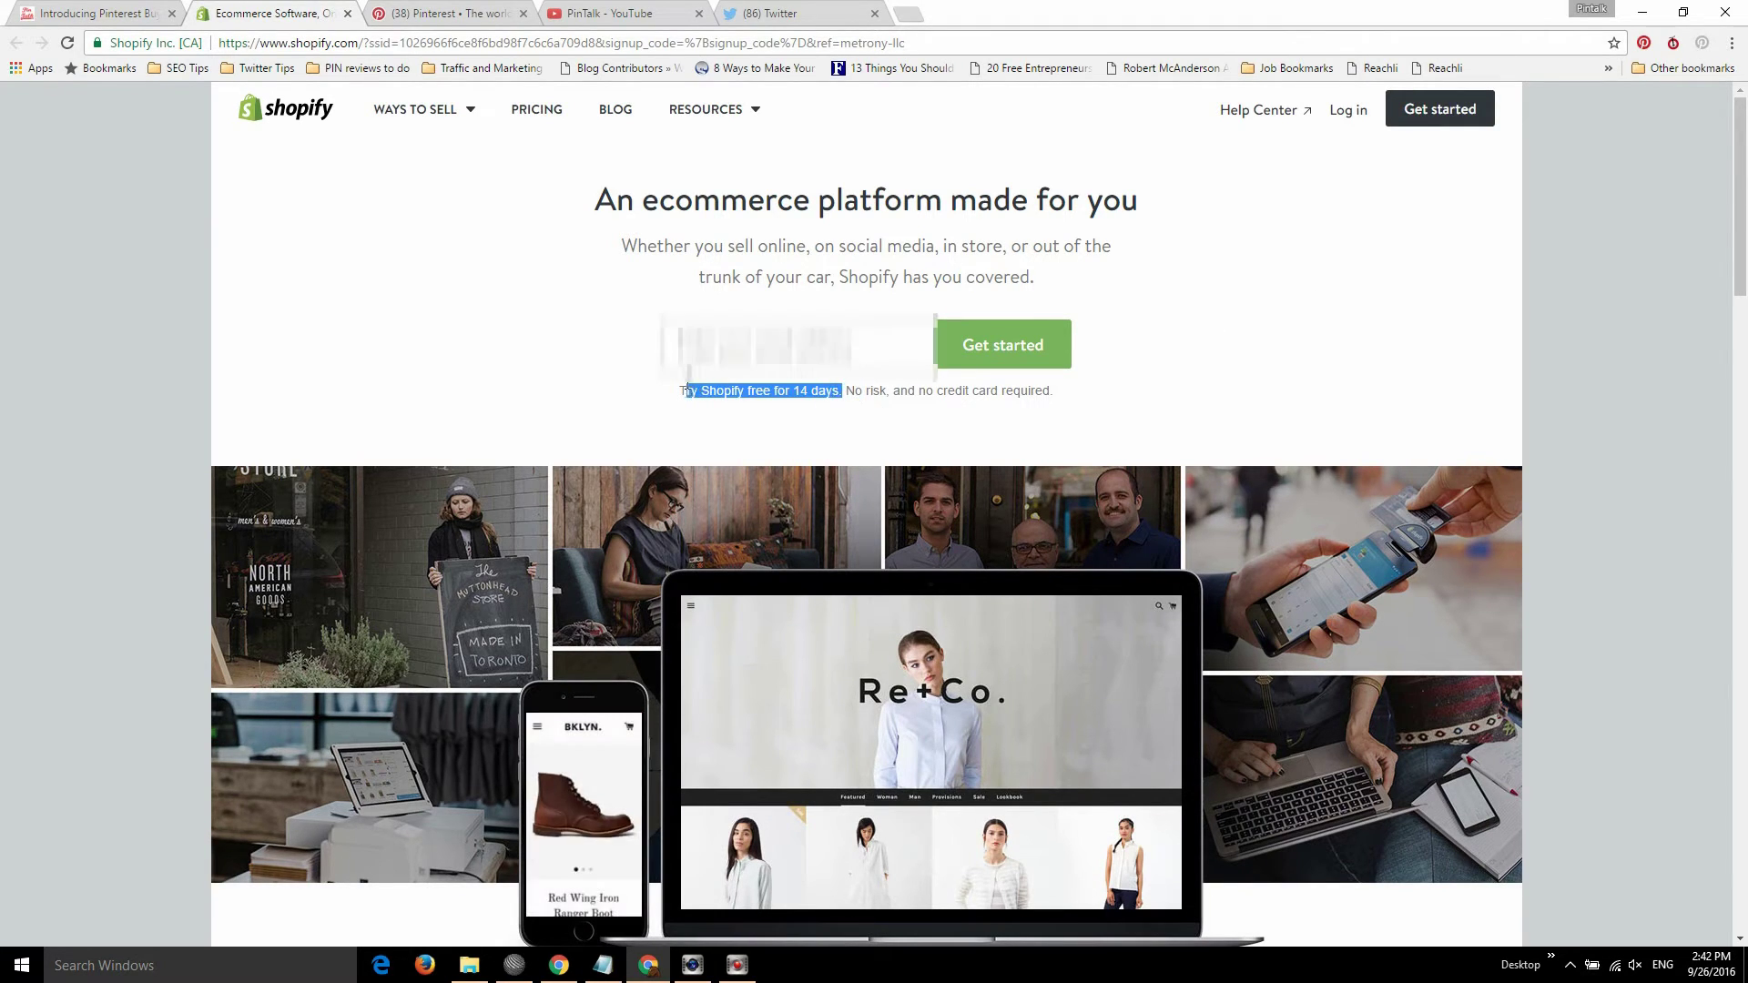
click(1289, 381)
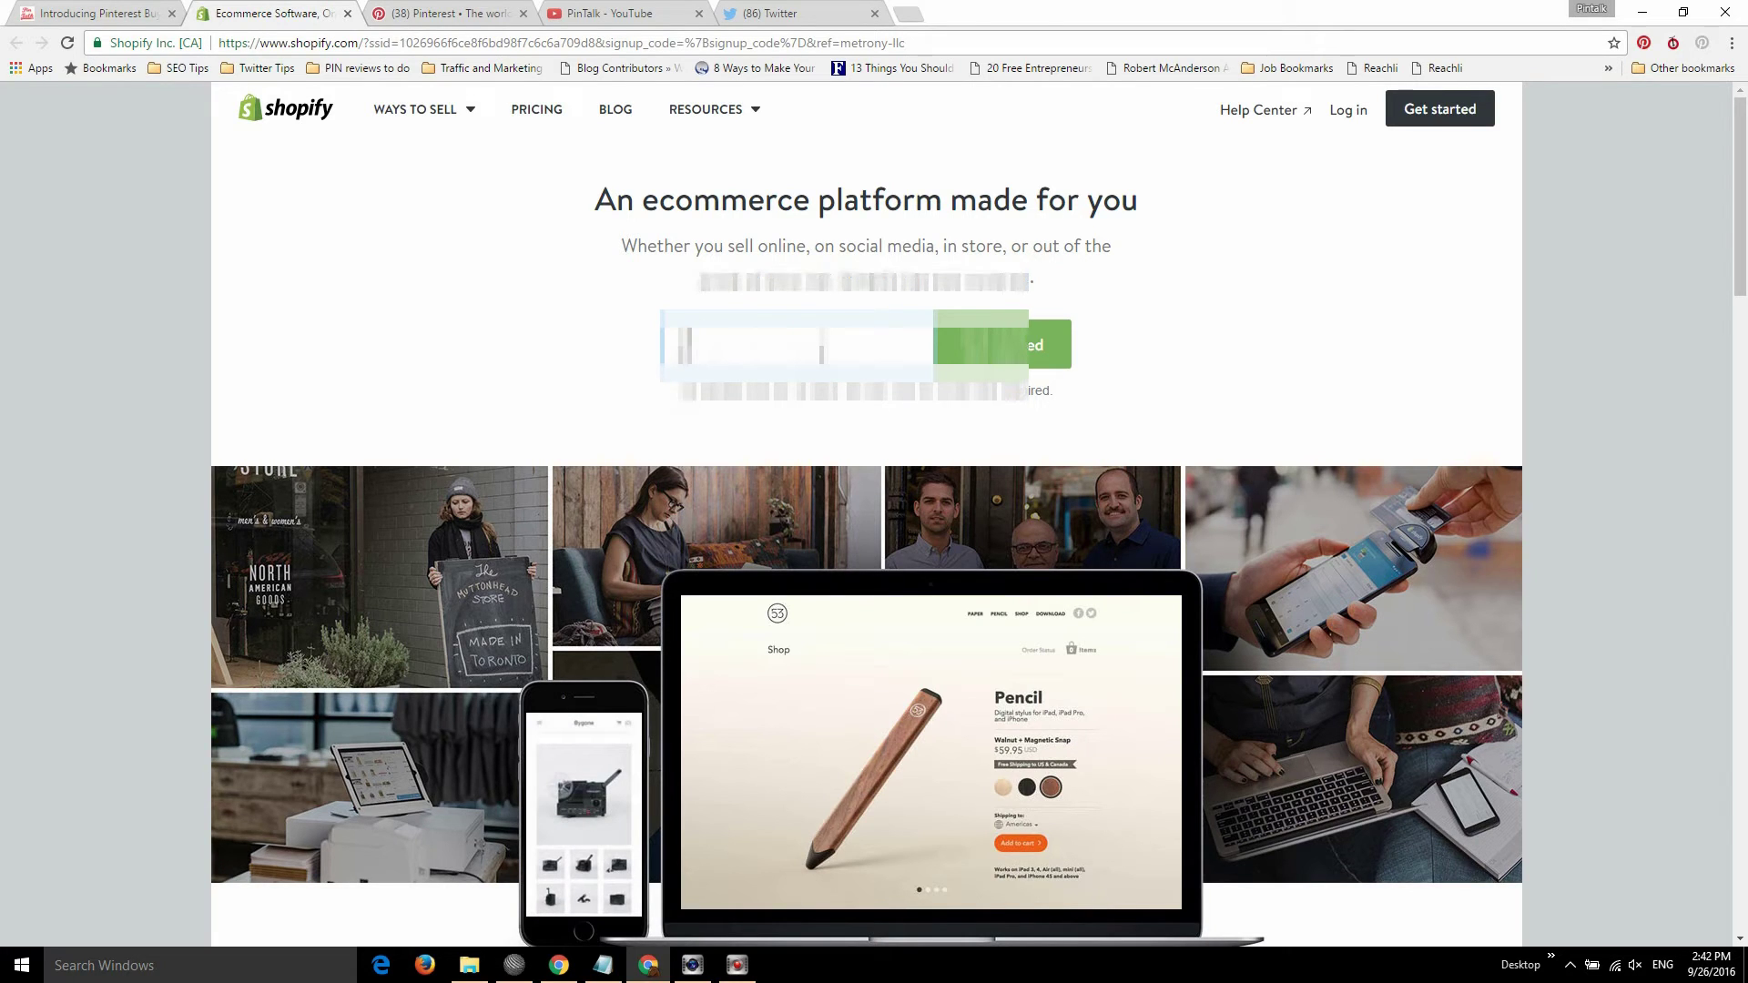
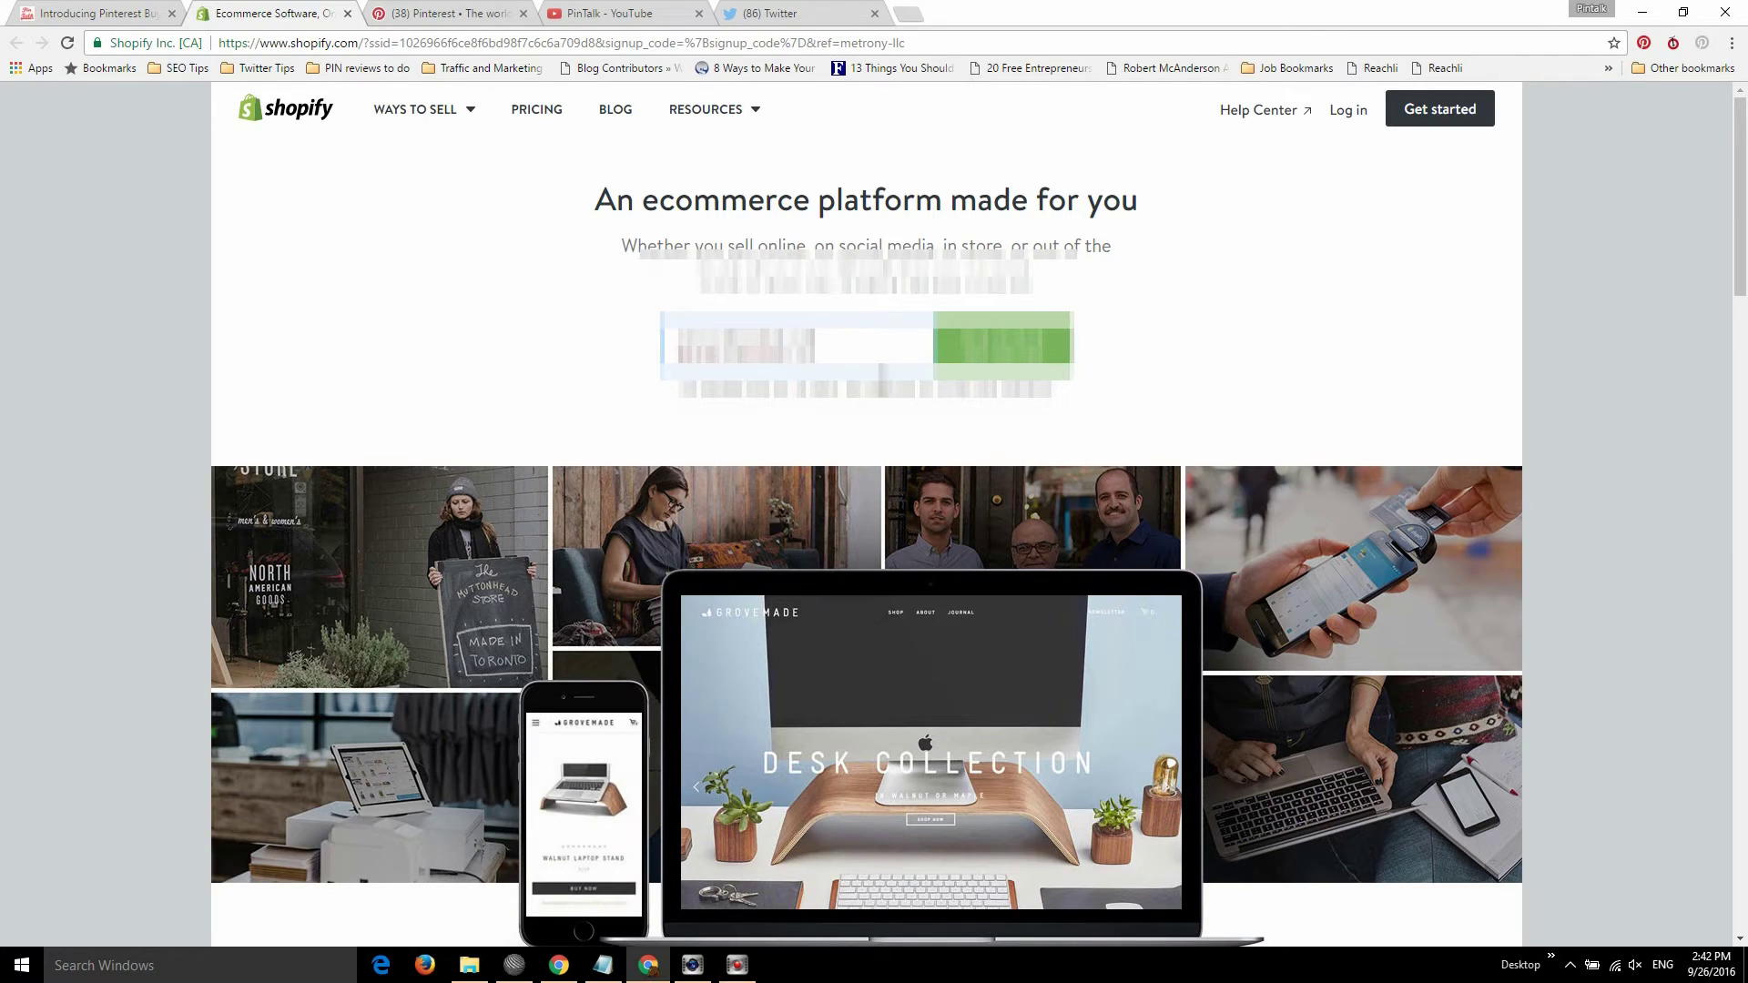
- Open the free-trial signup form and enter a password and store name 'pintalk'
key(Return)
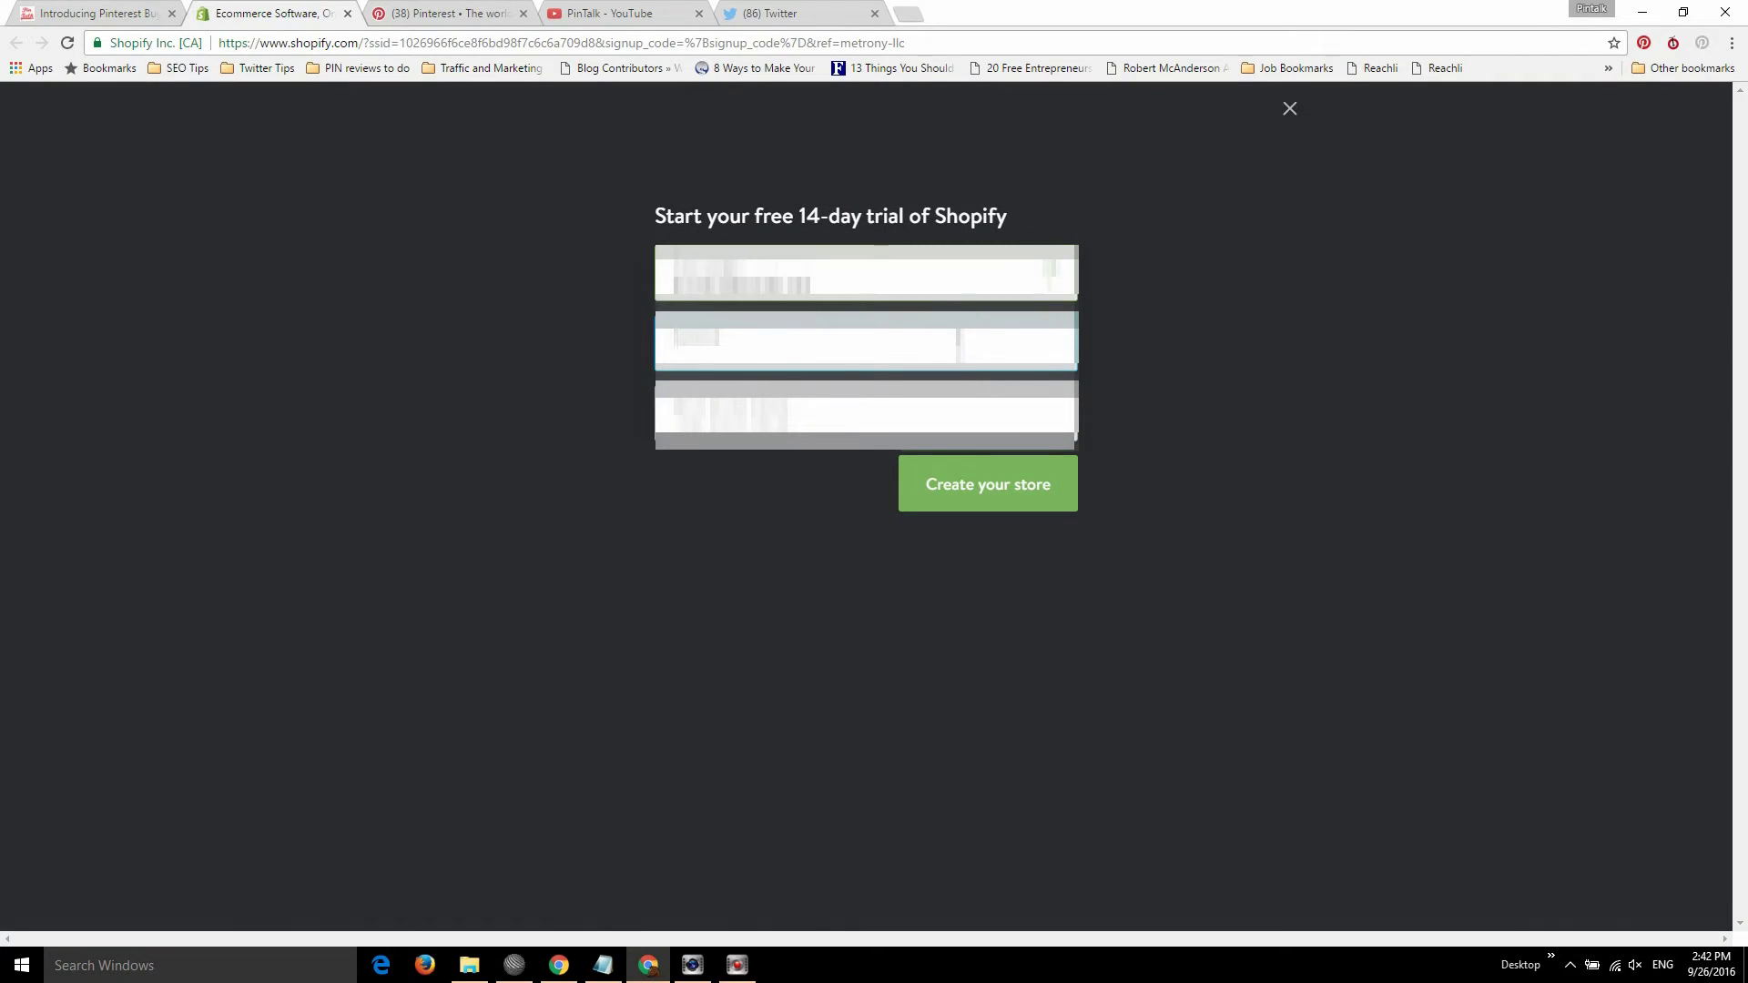
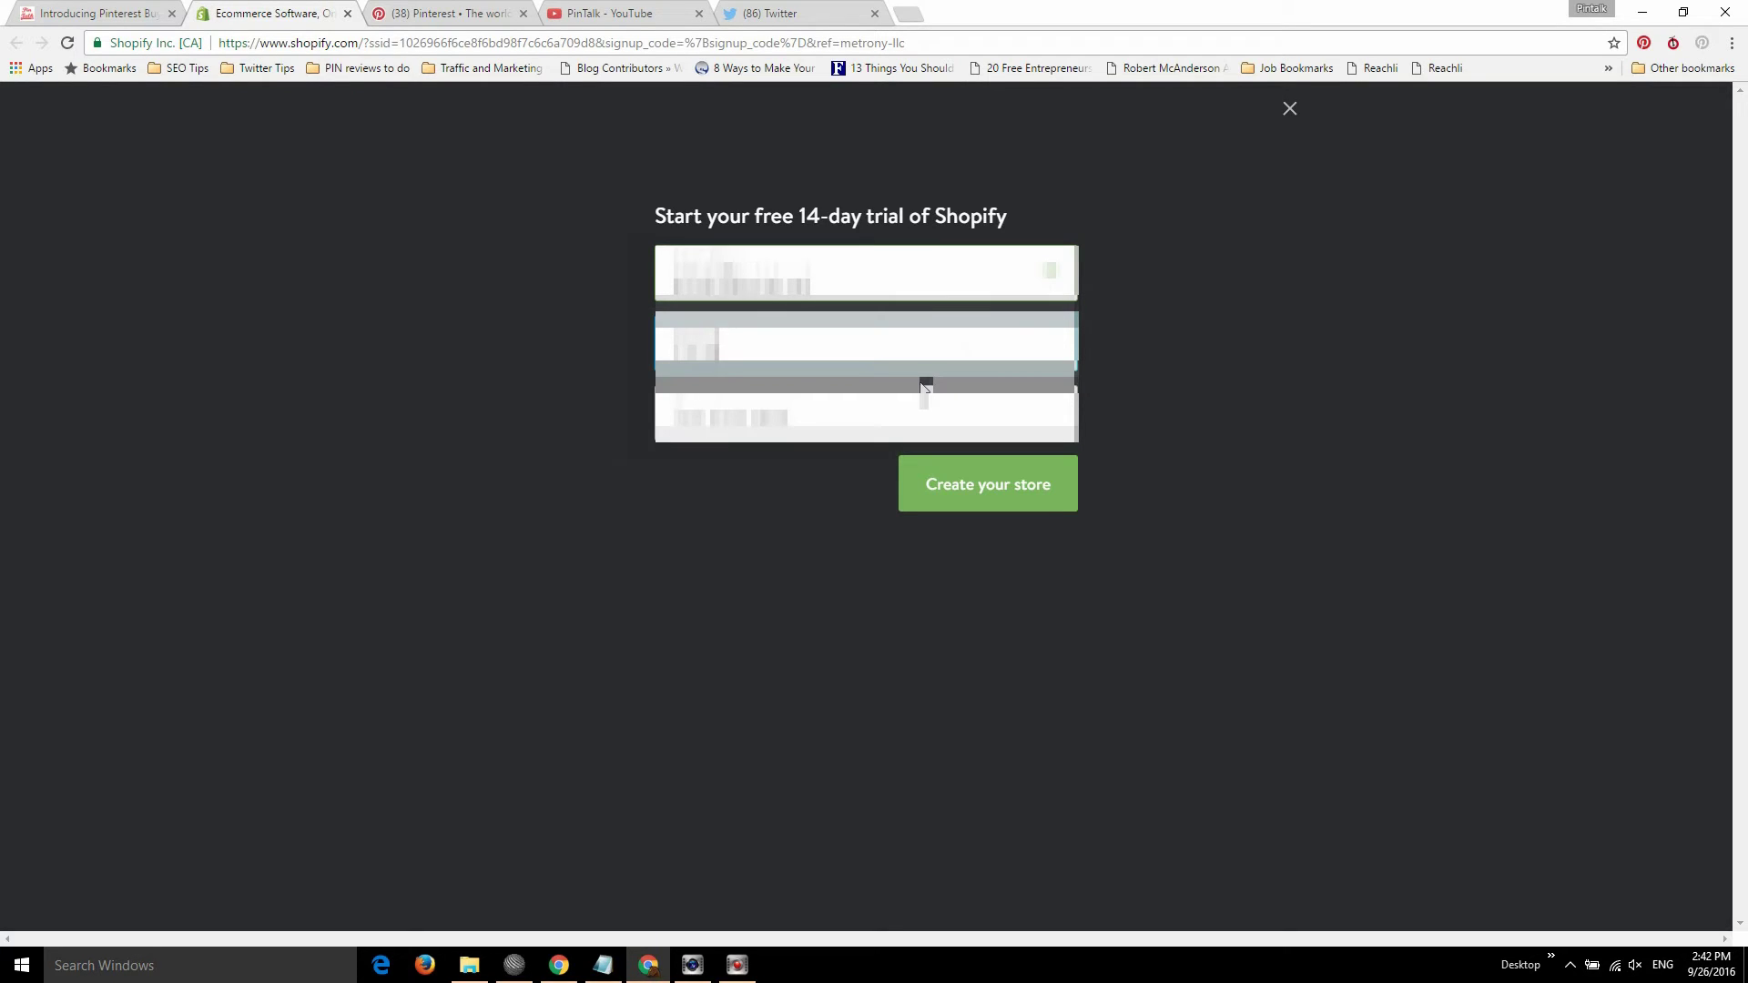
click(914, 399)
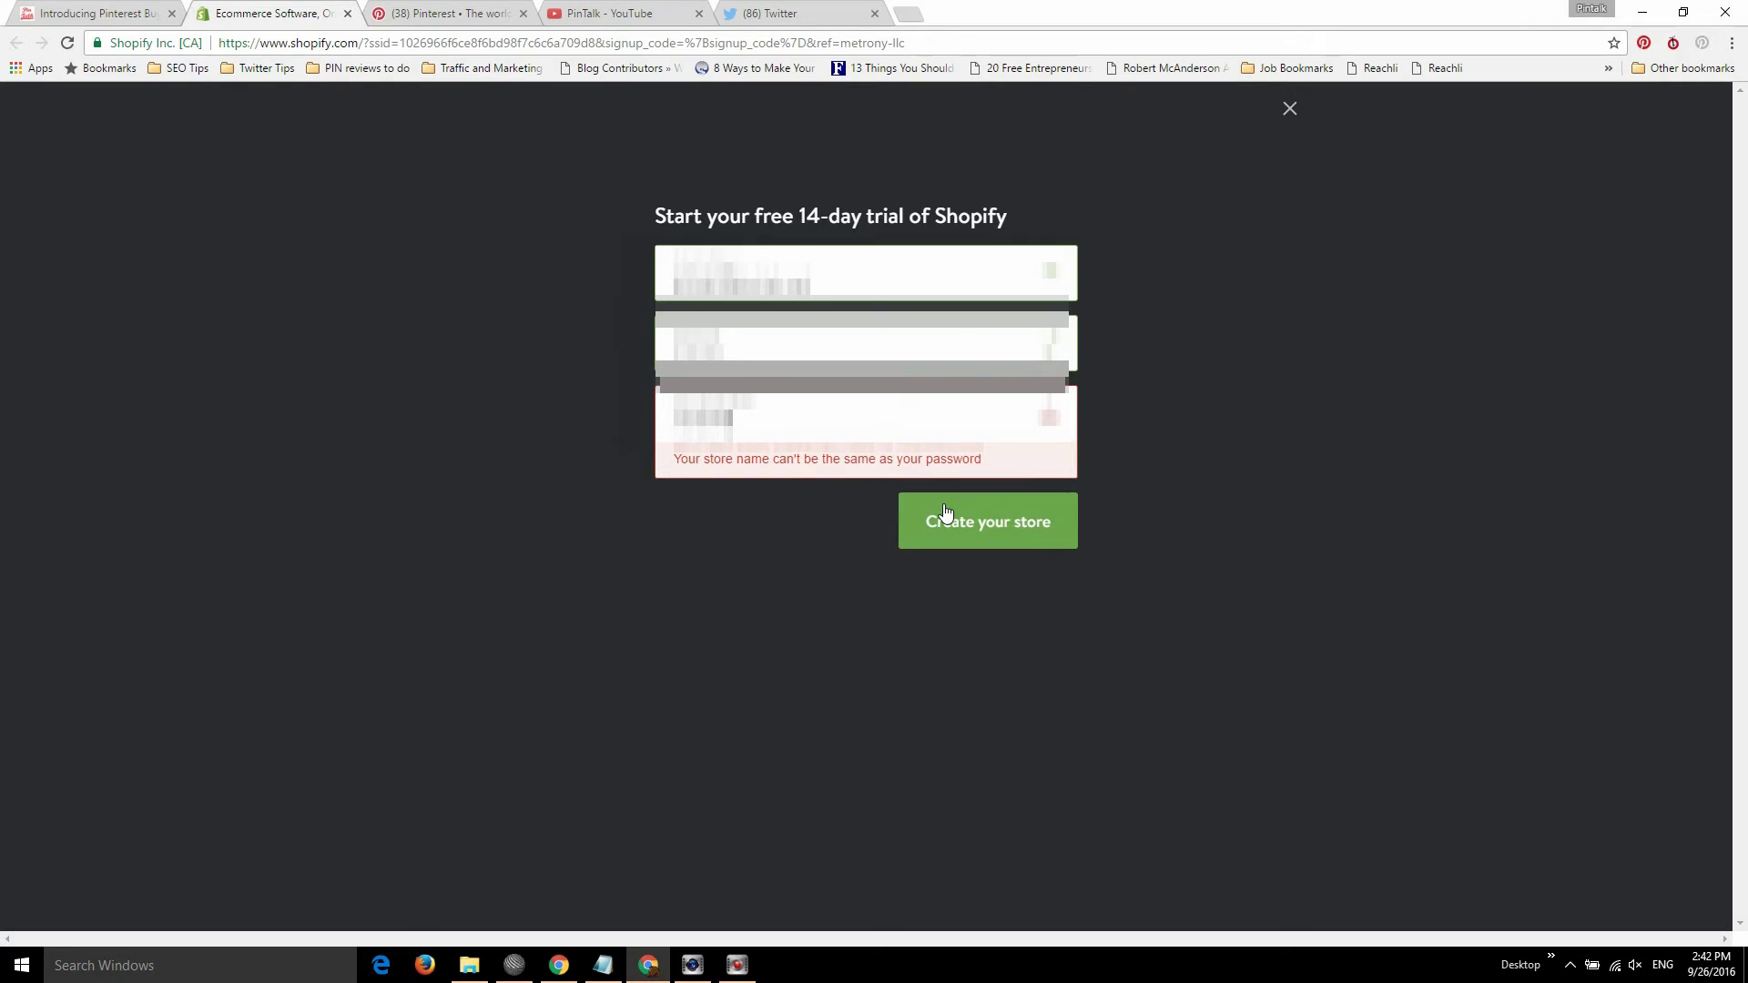
double_click(793, 357)
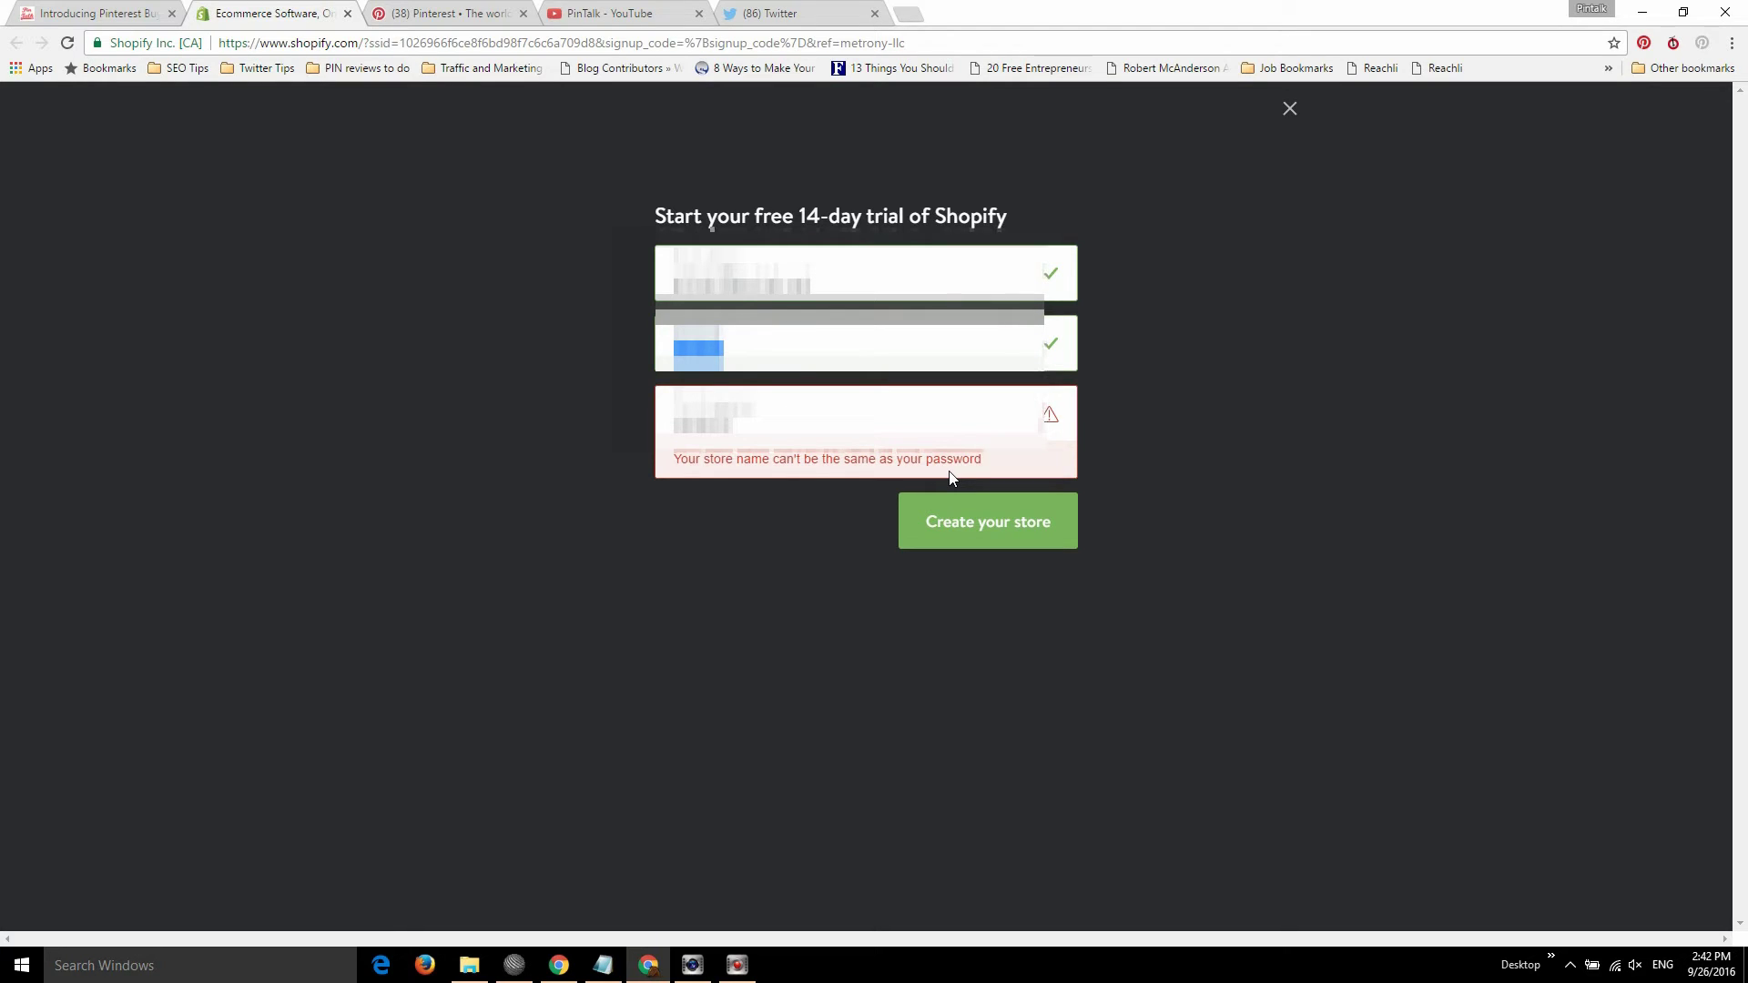
key(Tab)
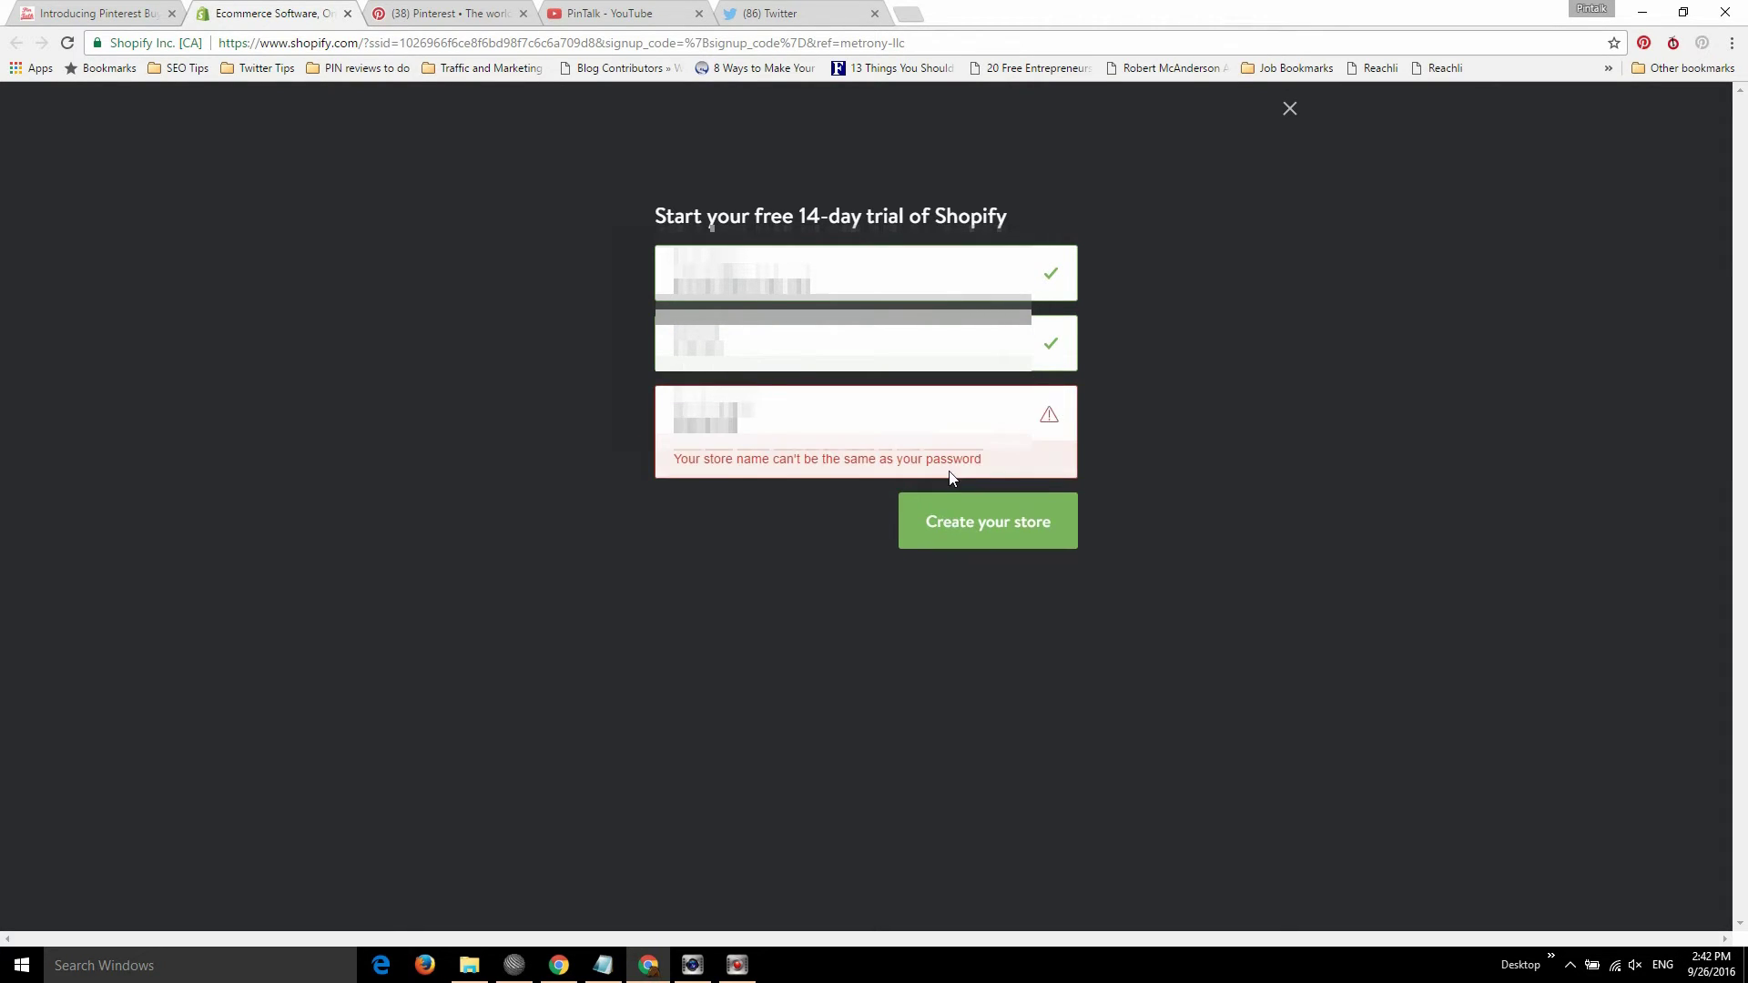
- Rework the password and replace the store name to clear the 'same as password' error
key(shift+Tab)
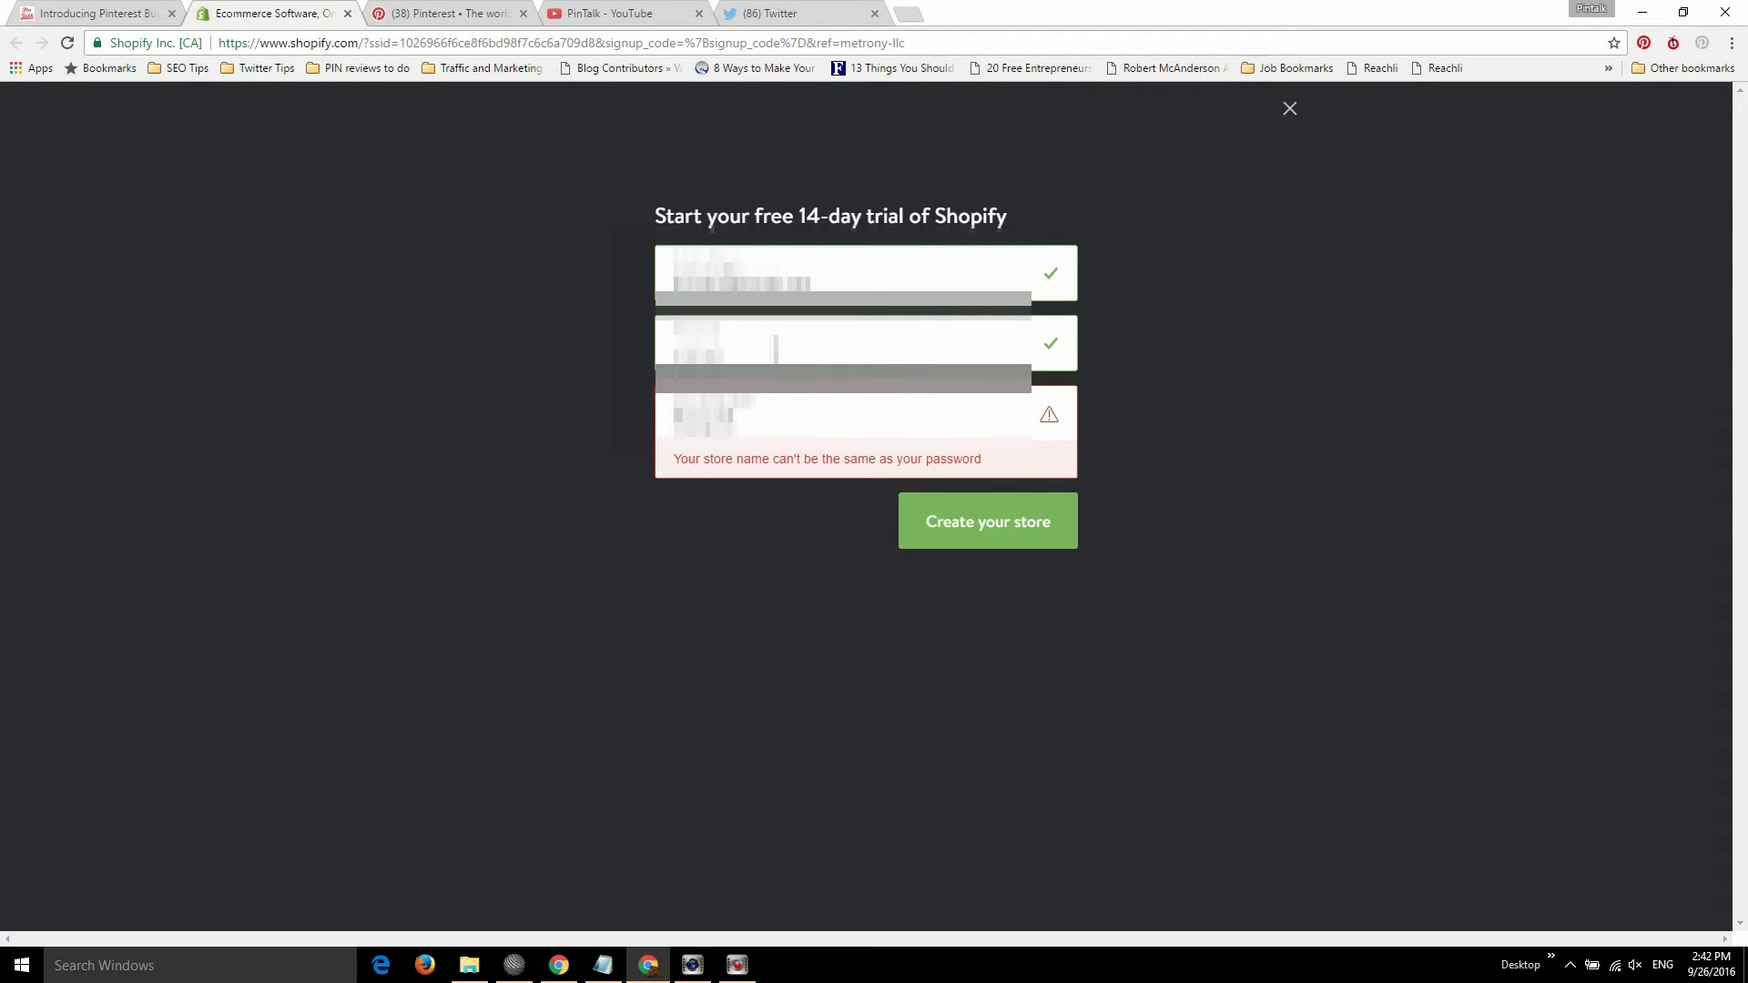
drag(774, 346, 645, 333)
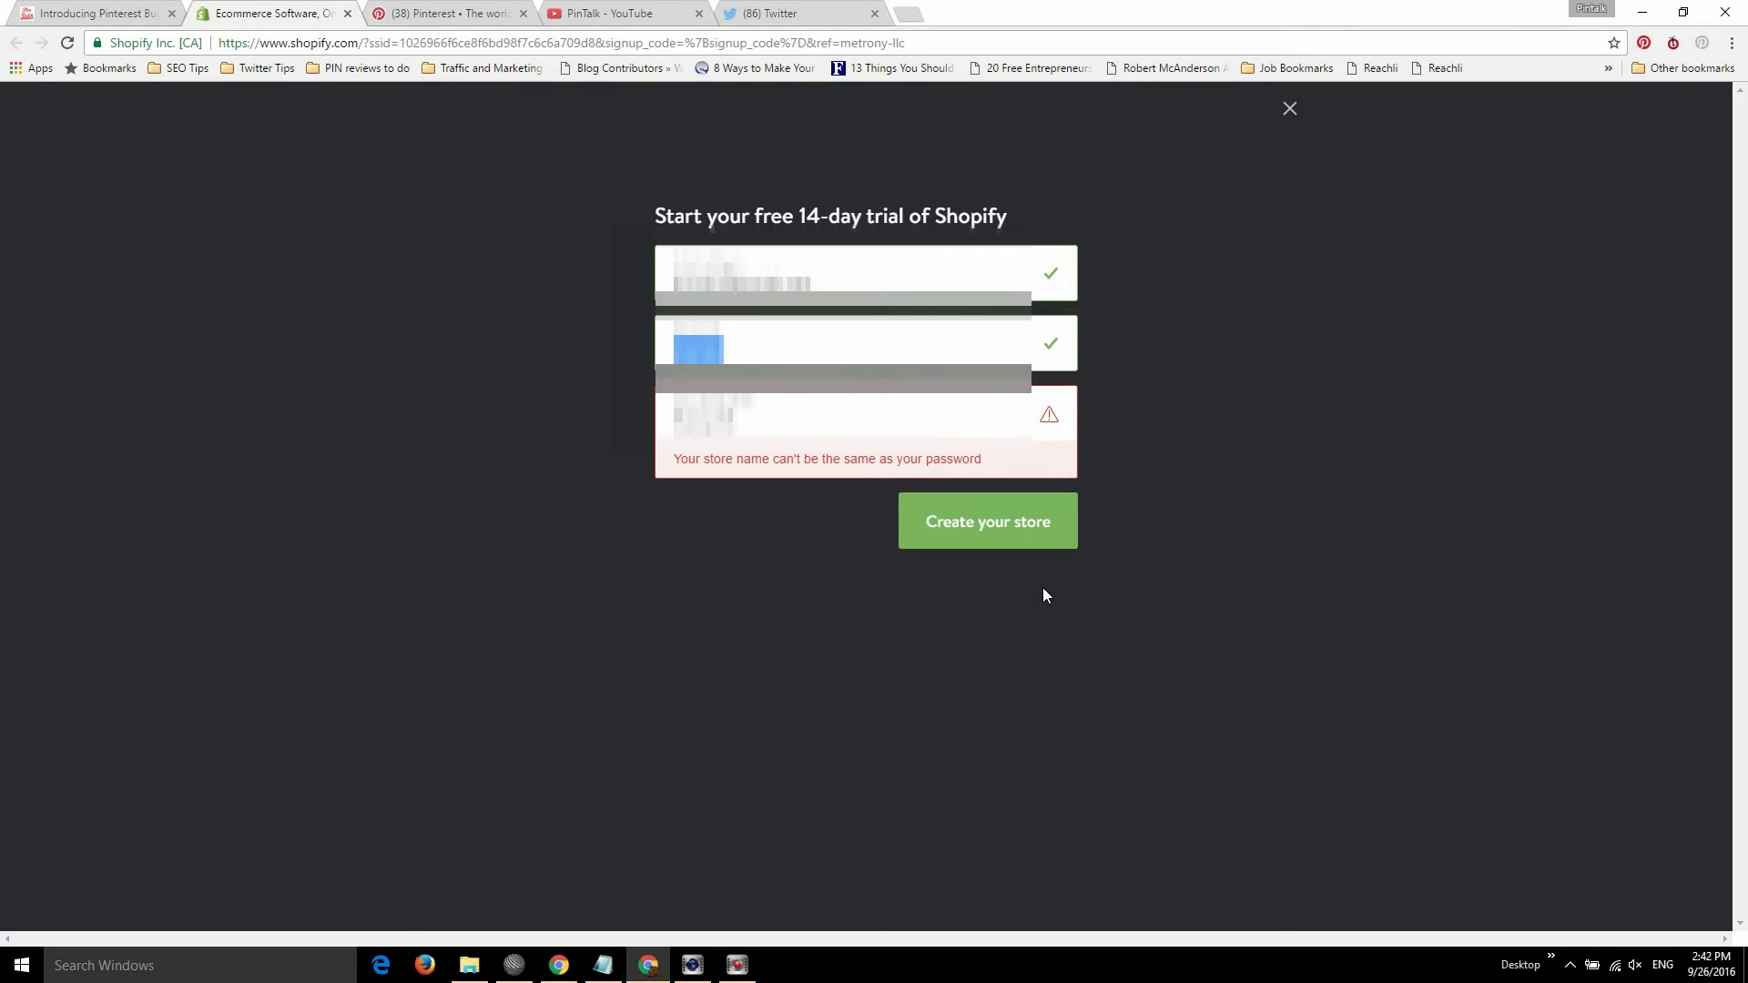
text(pass)
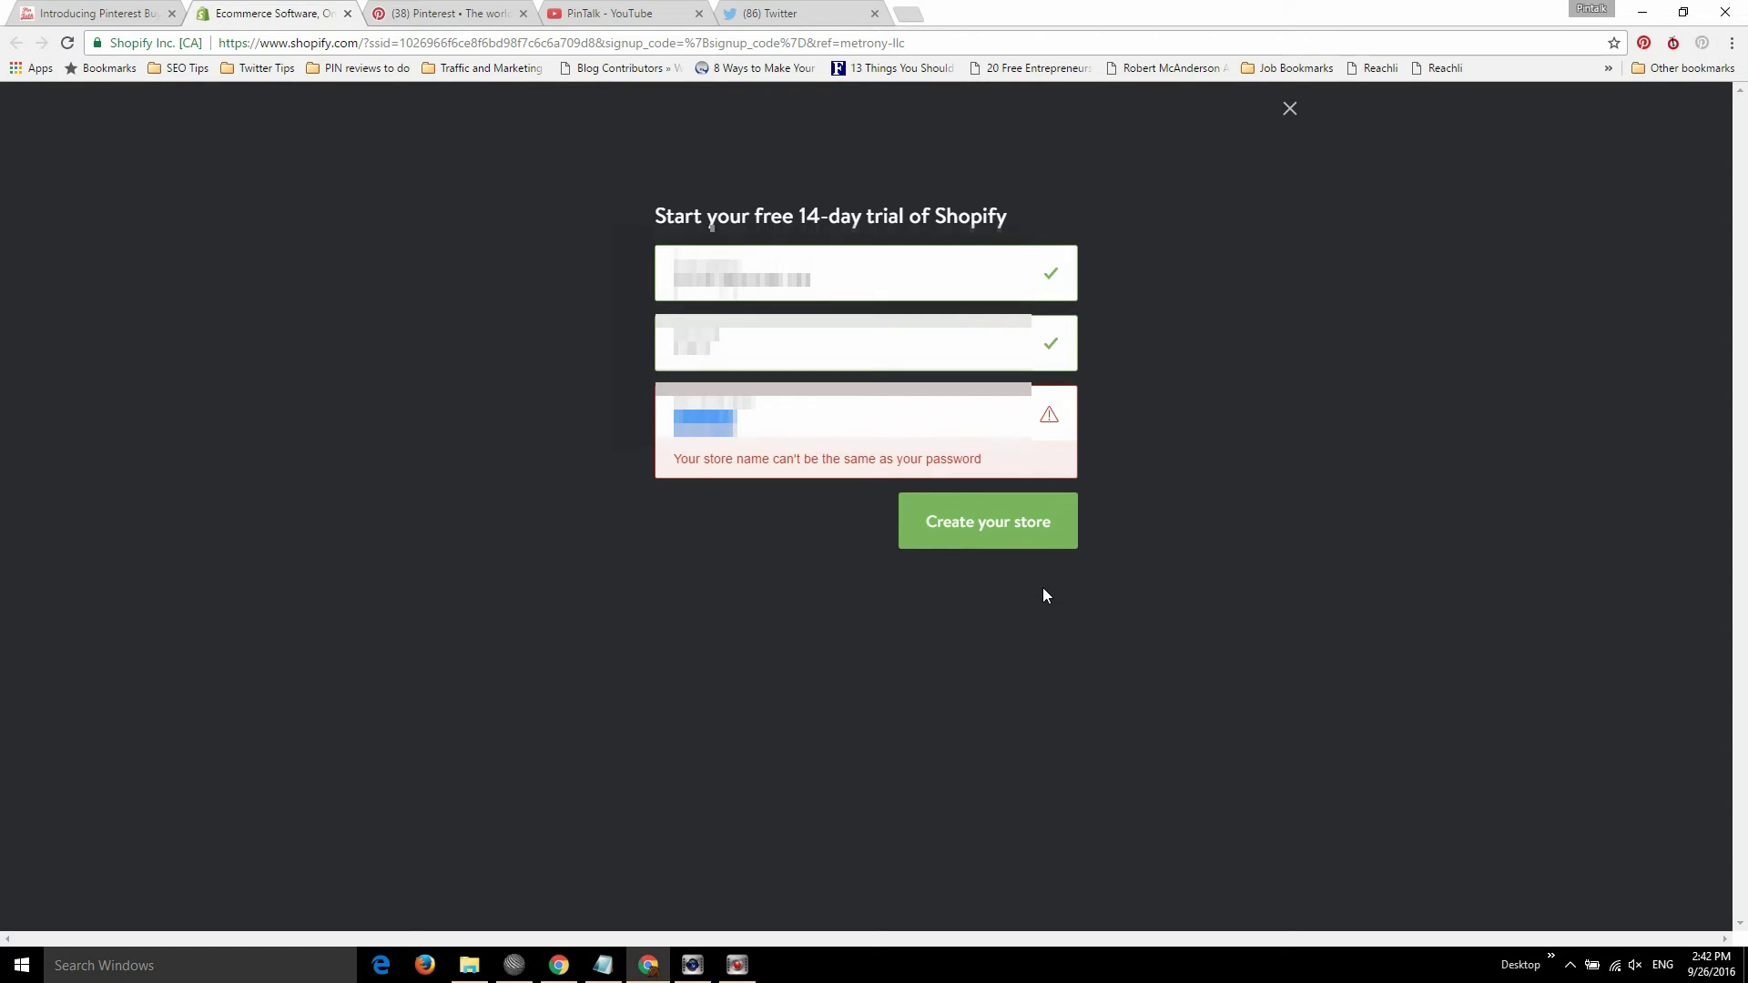
key(ctrl+v)
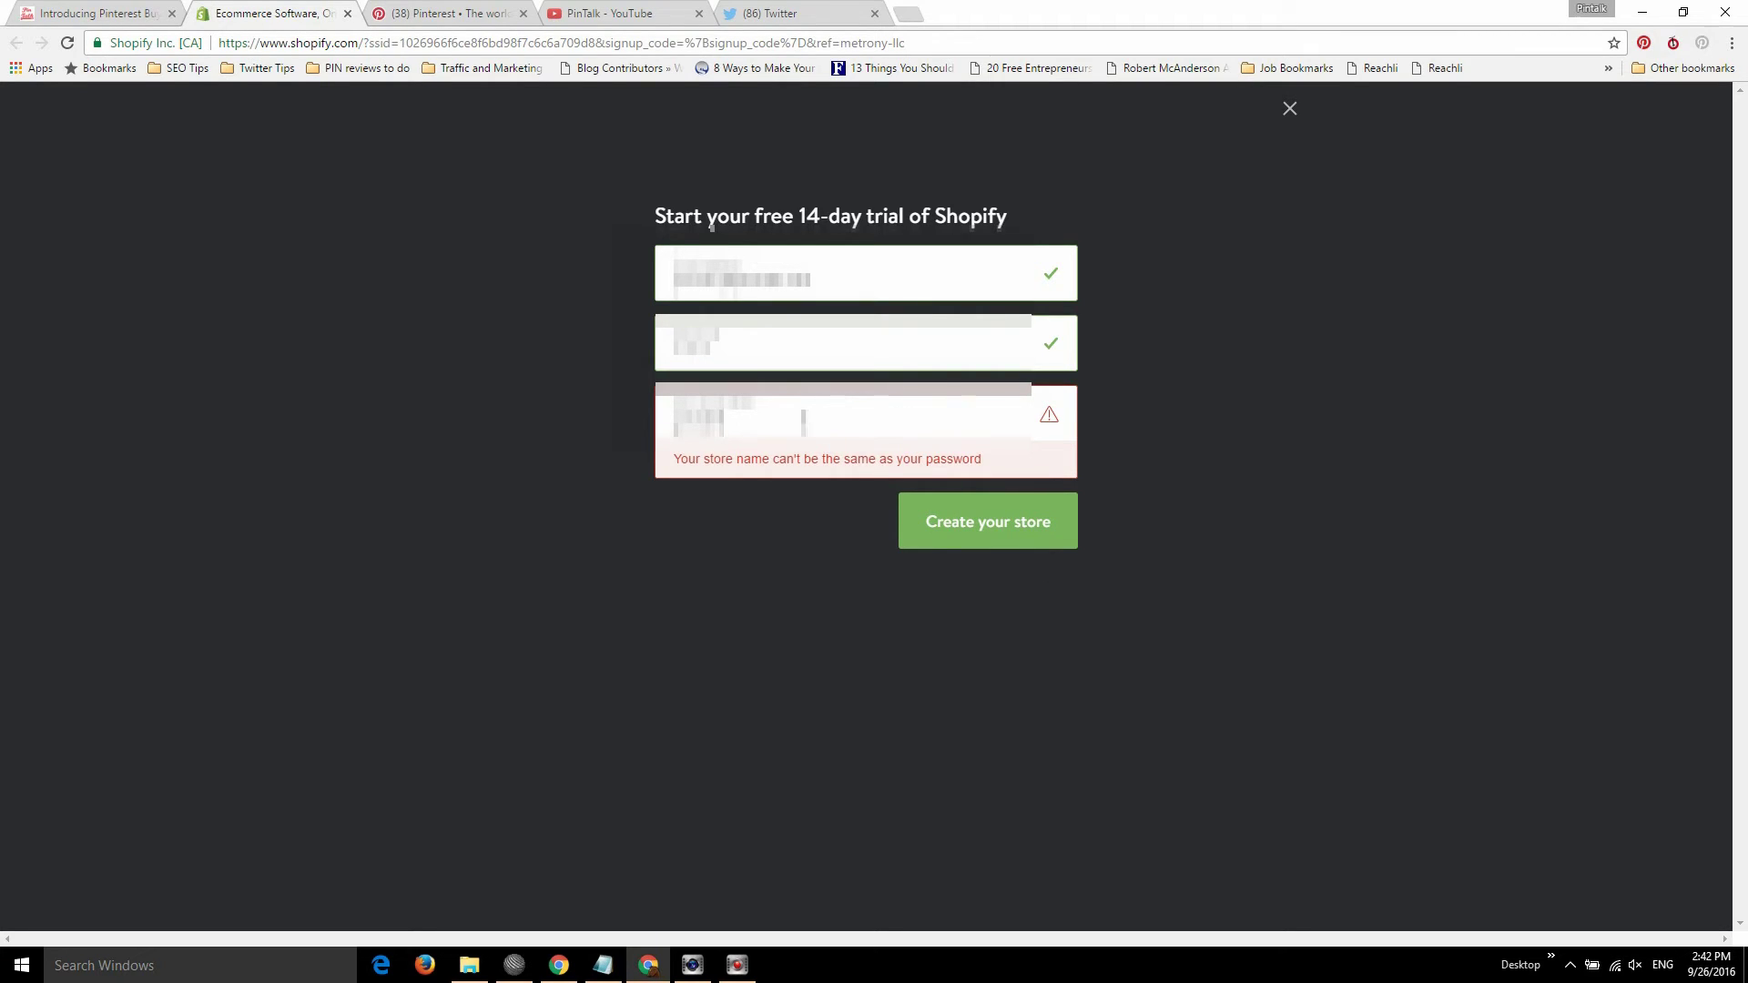
double_click(801, 417)
drag(772, 352, 635, 352)
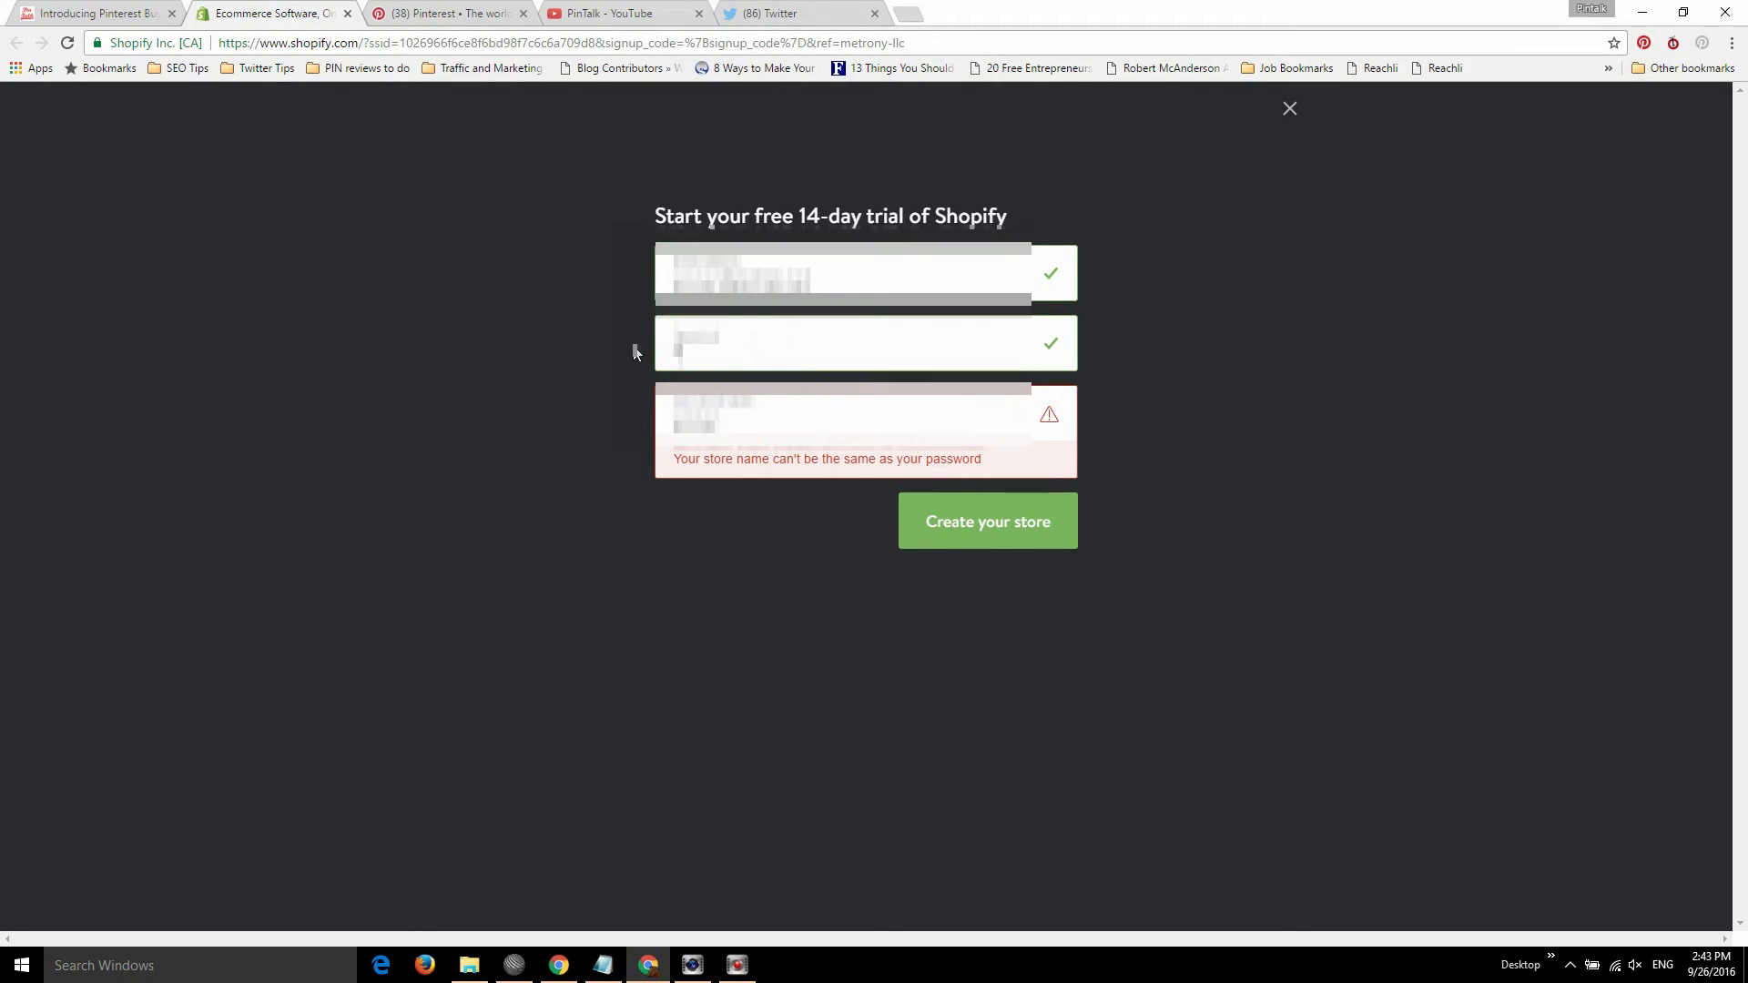
key(Tab)
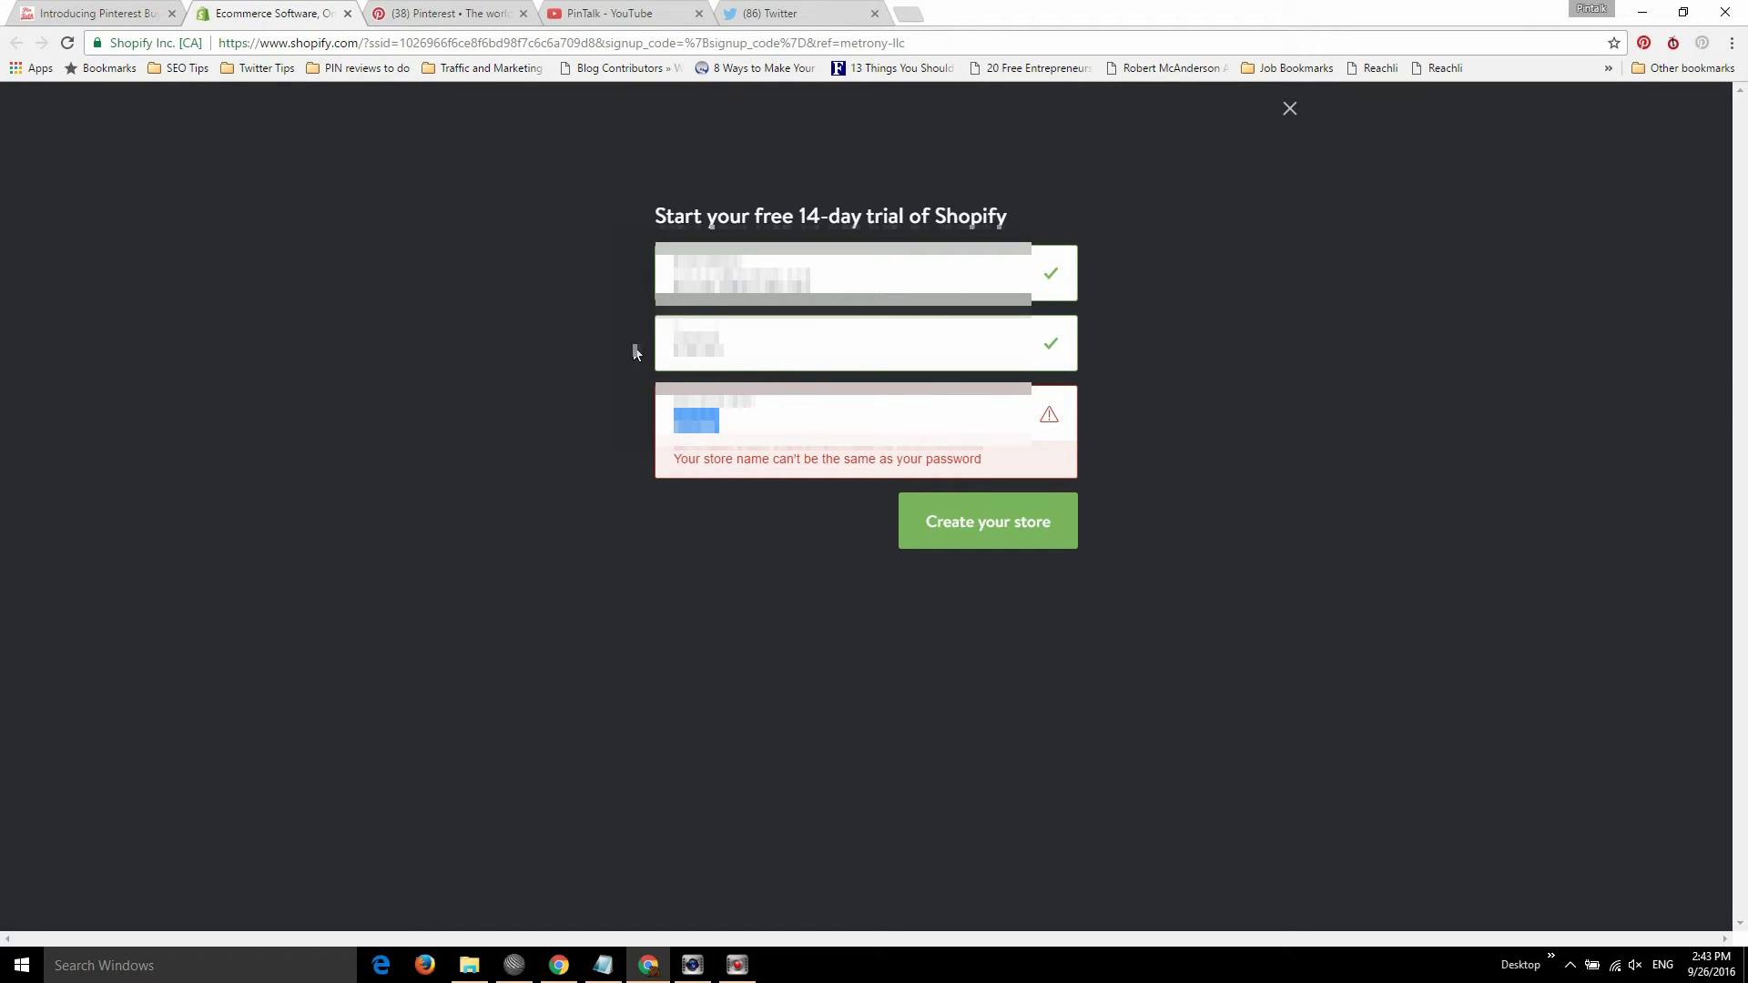
key(ctrl+v)
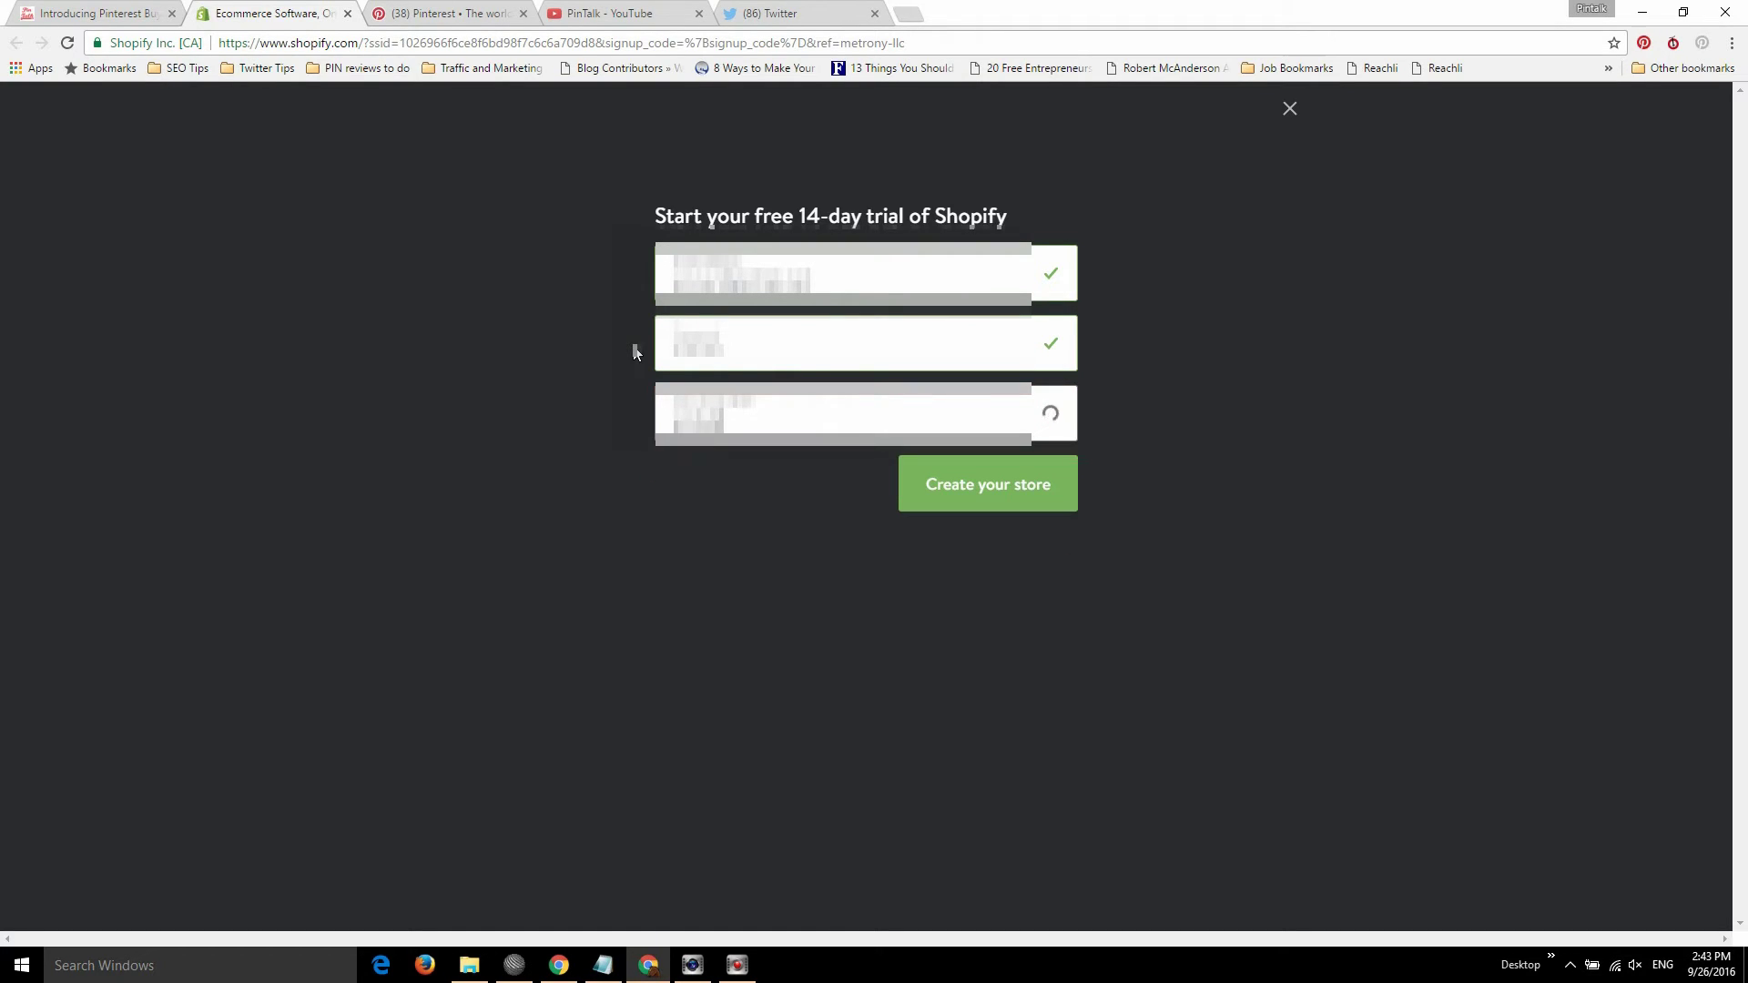
- Create the store, let Chrome save the password, and scroll down the address setup form
click(974, 512)
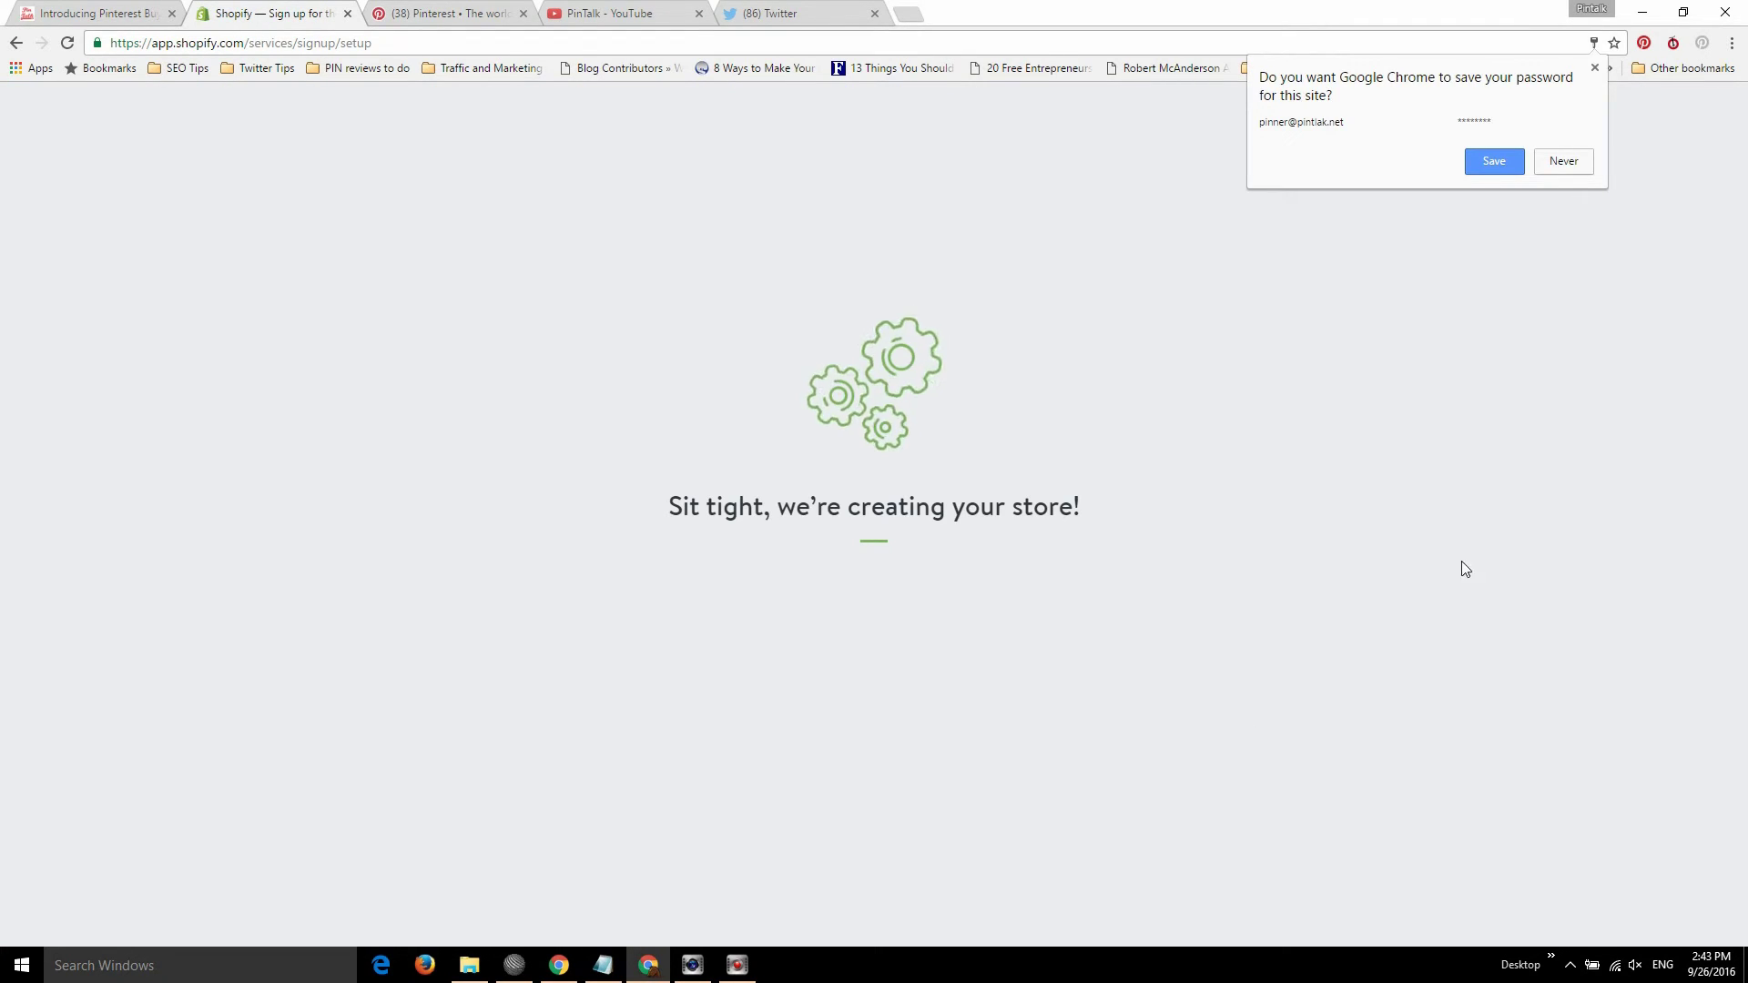
click(1479, 161)
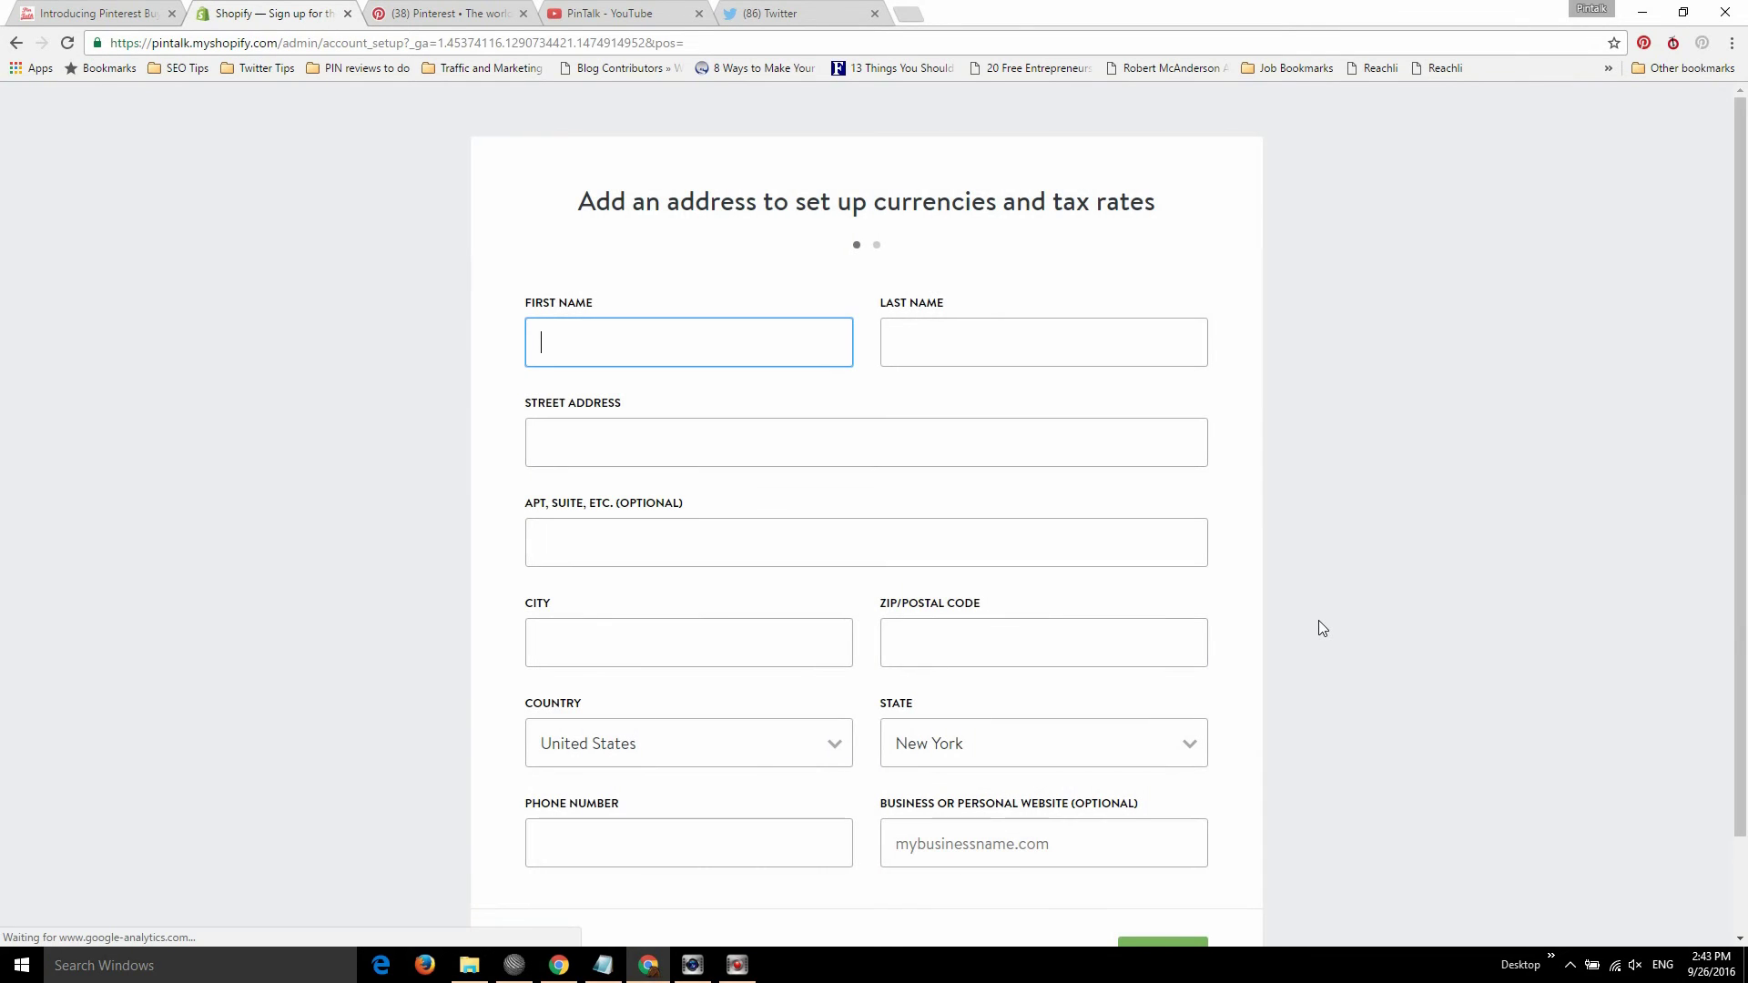
scroll(1318, 649, down, 2)
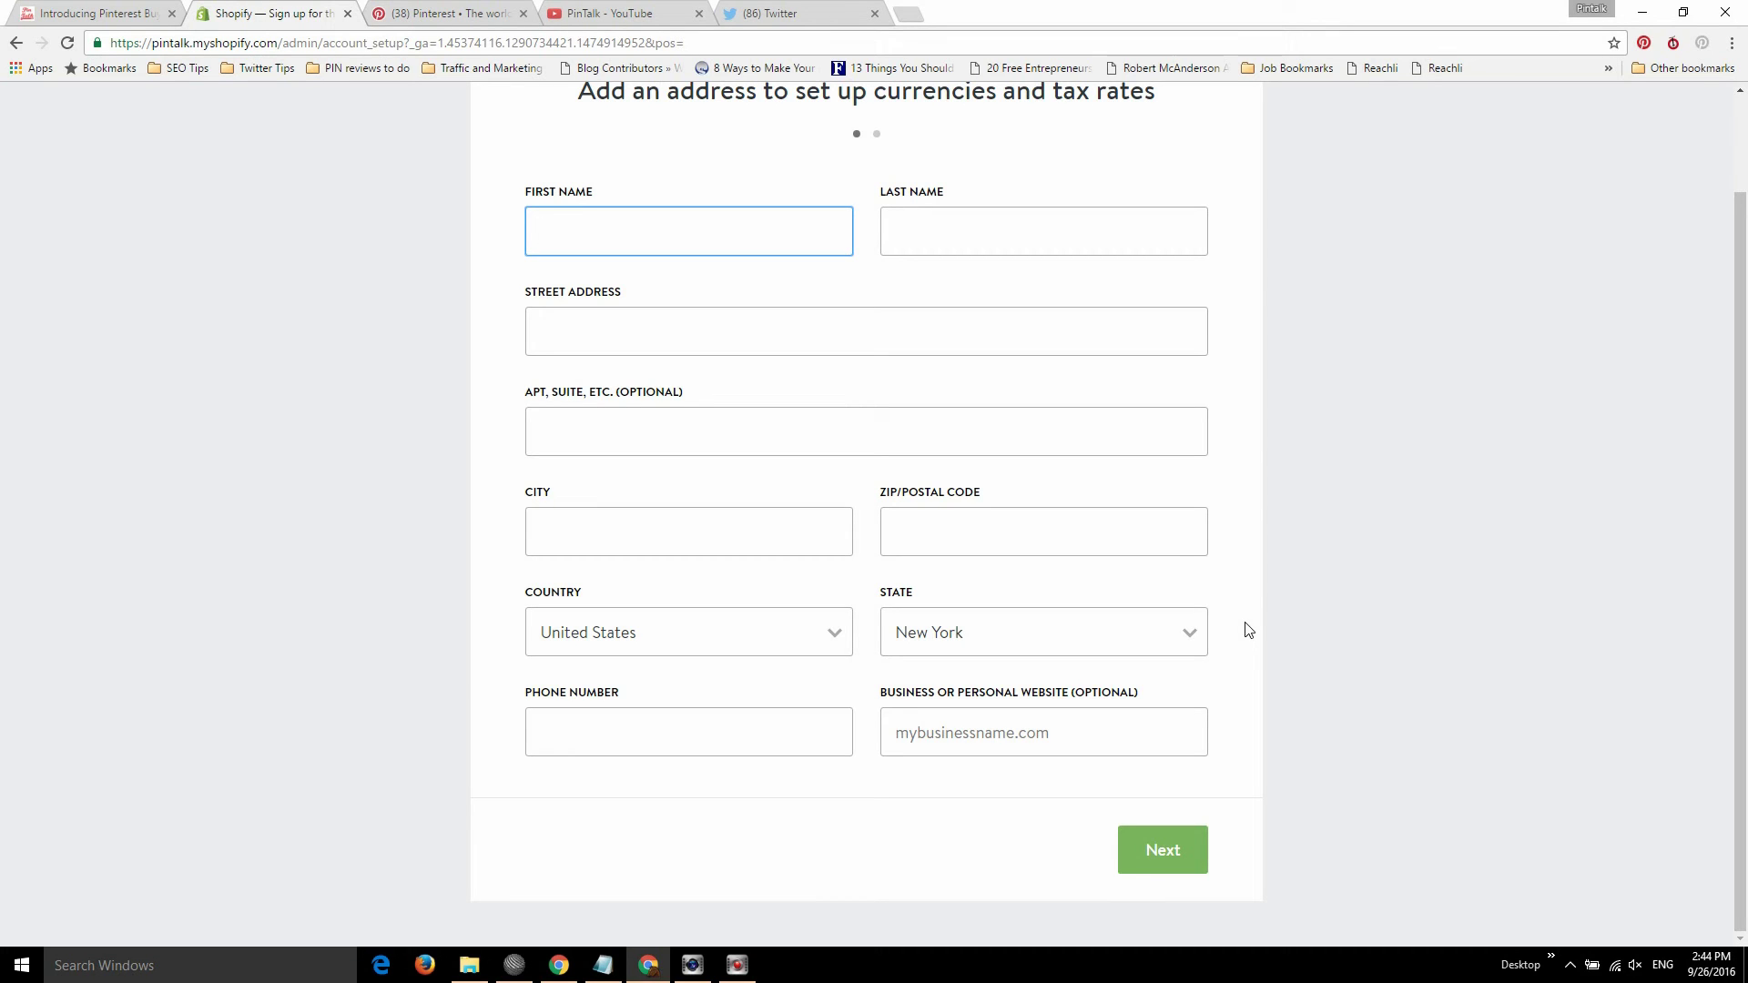
- Look over the PinTalk YouTube channel, then open PinTalk's Pinterest profile via My profile
click(692, 11)
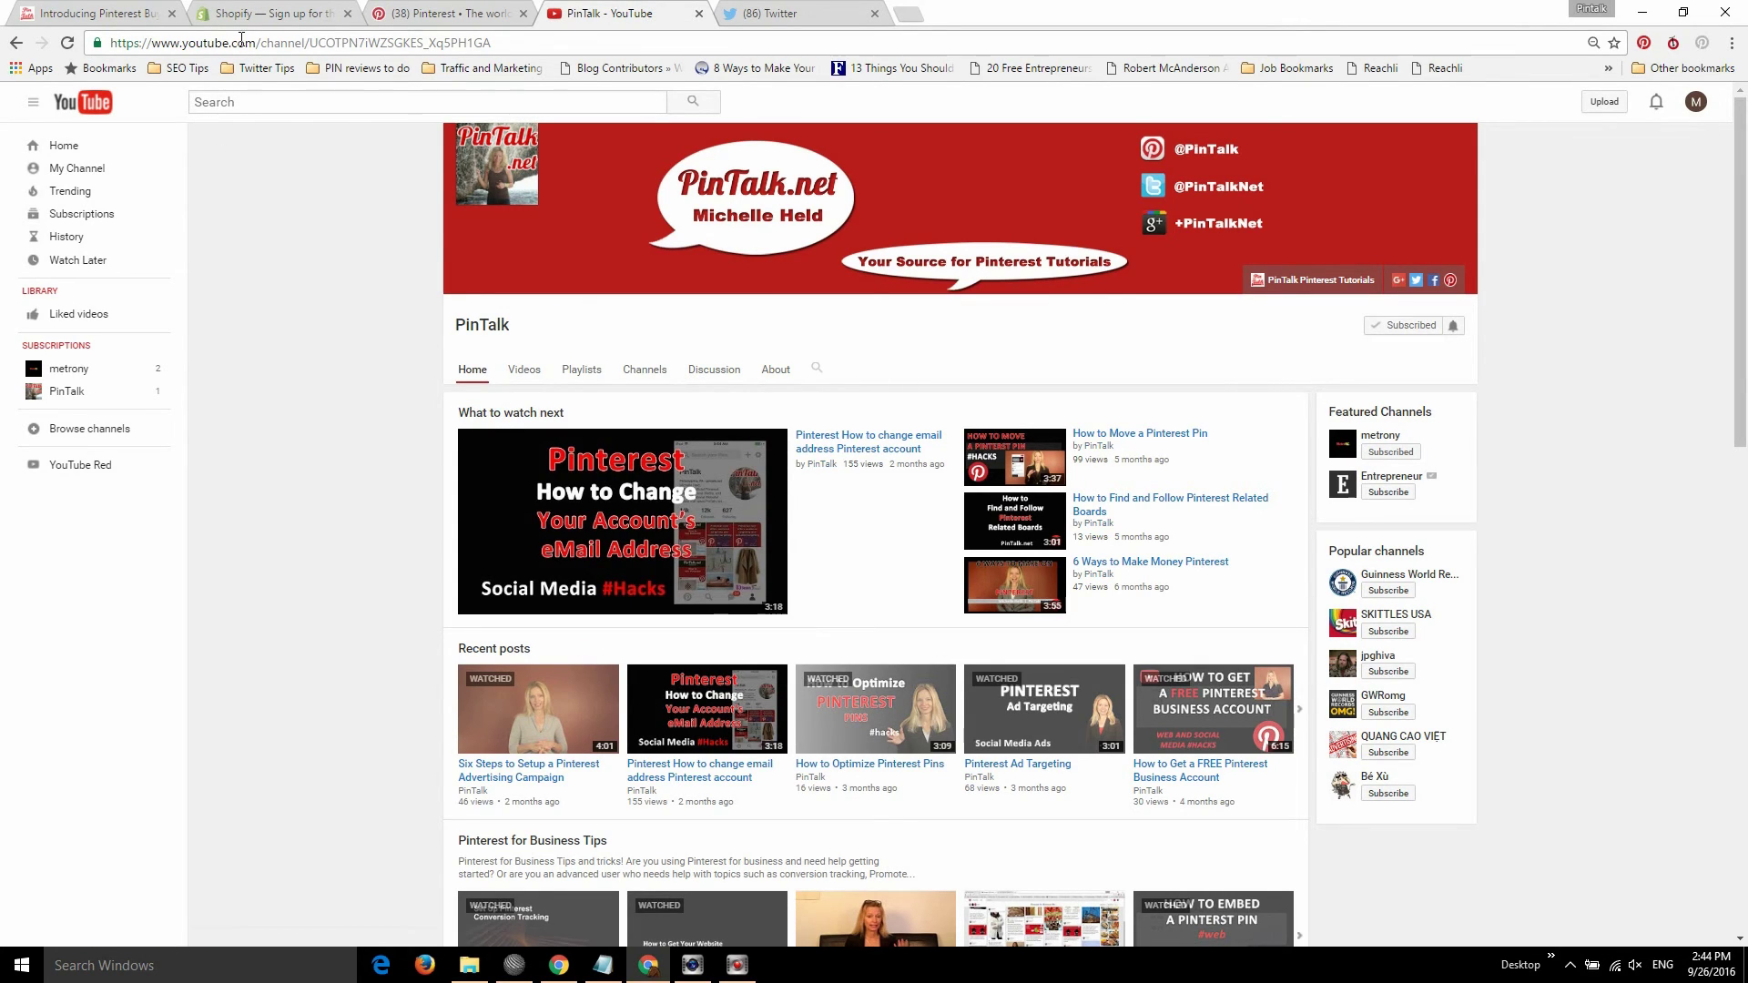
click(91, 13)
click(398, 8)
mouse_move(1707, 102)
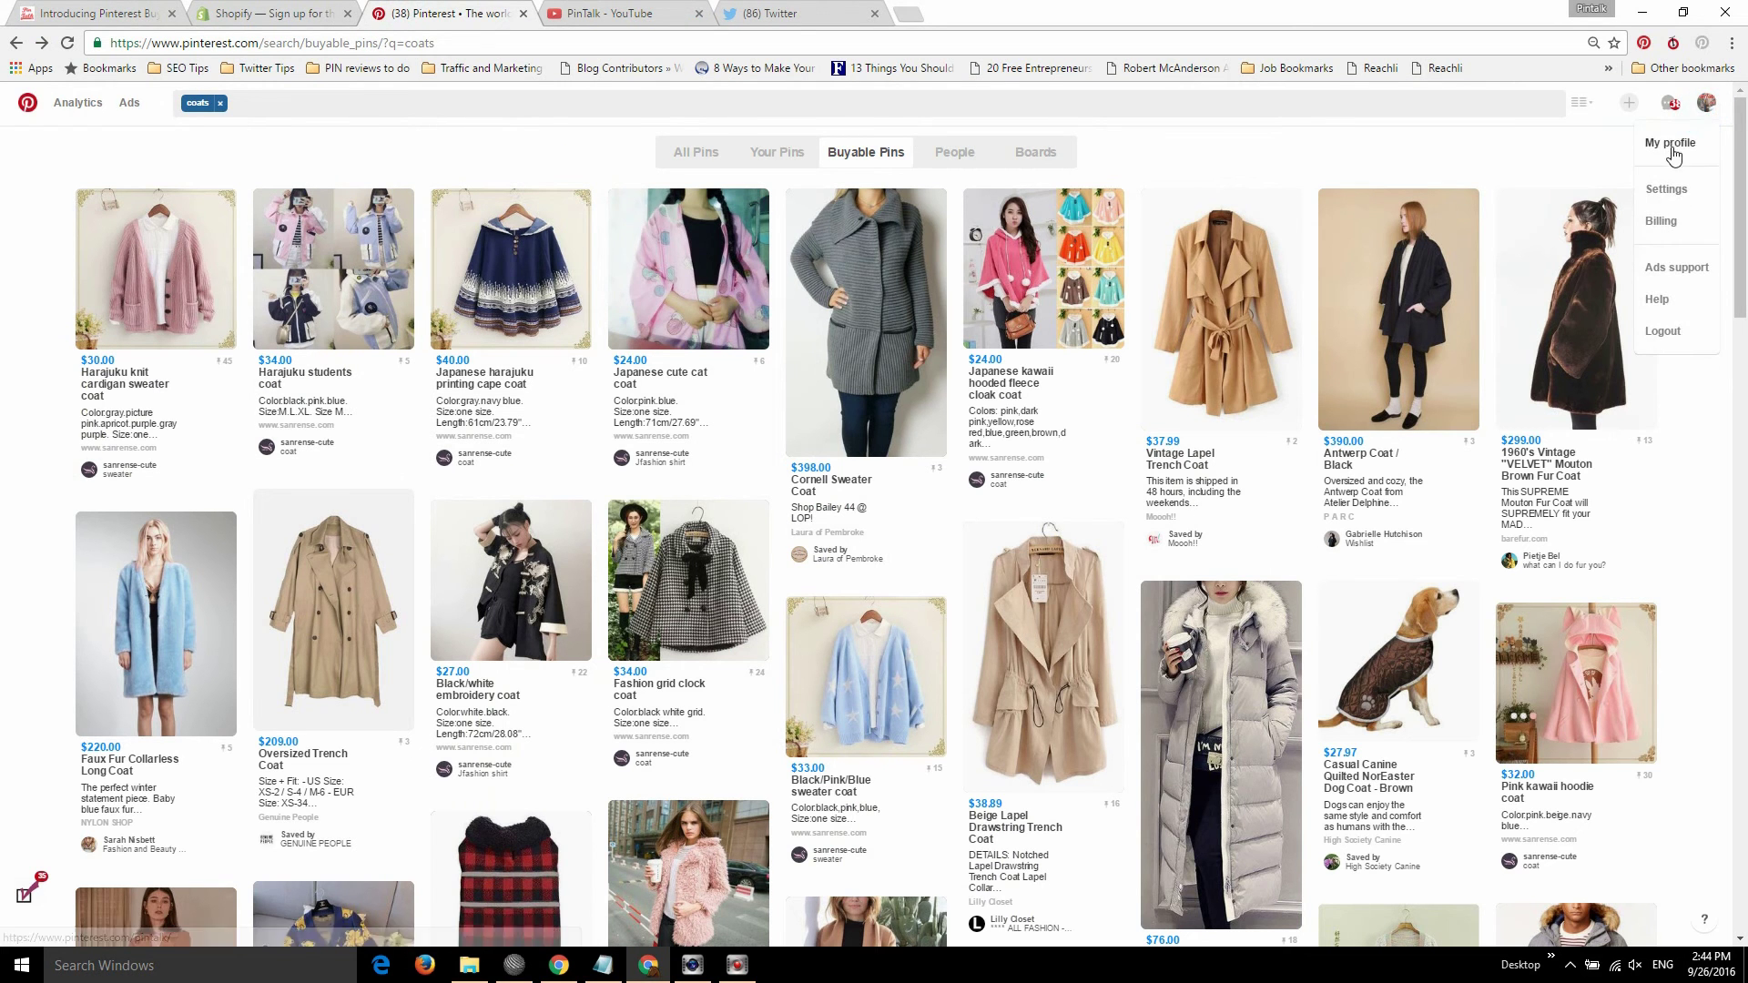
click(1705, 110)
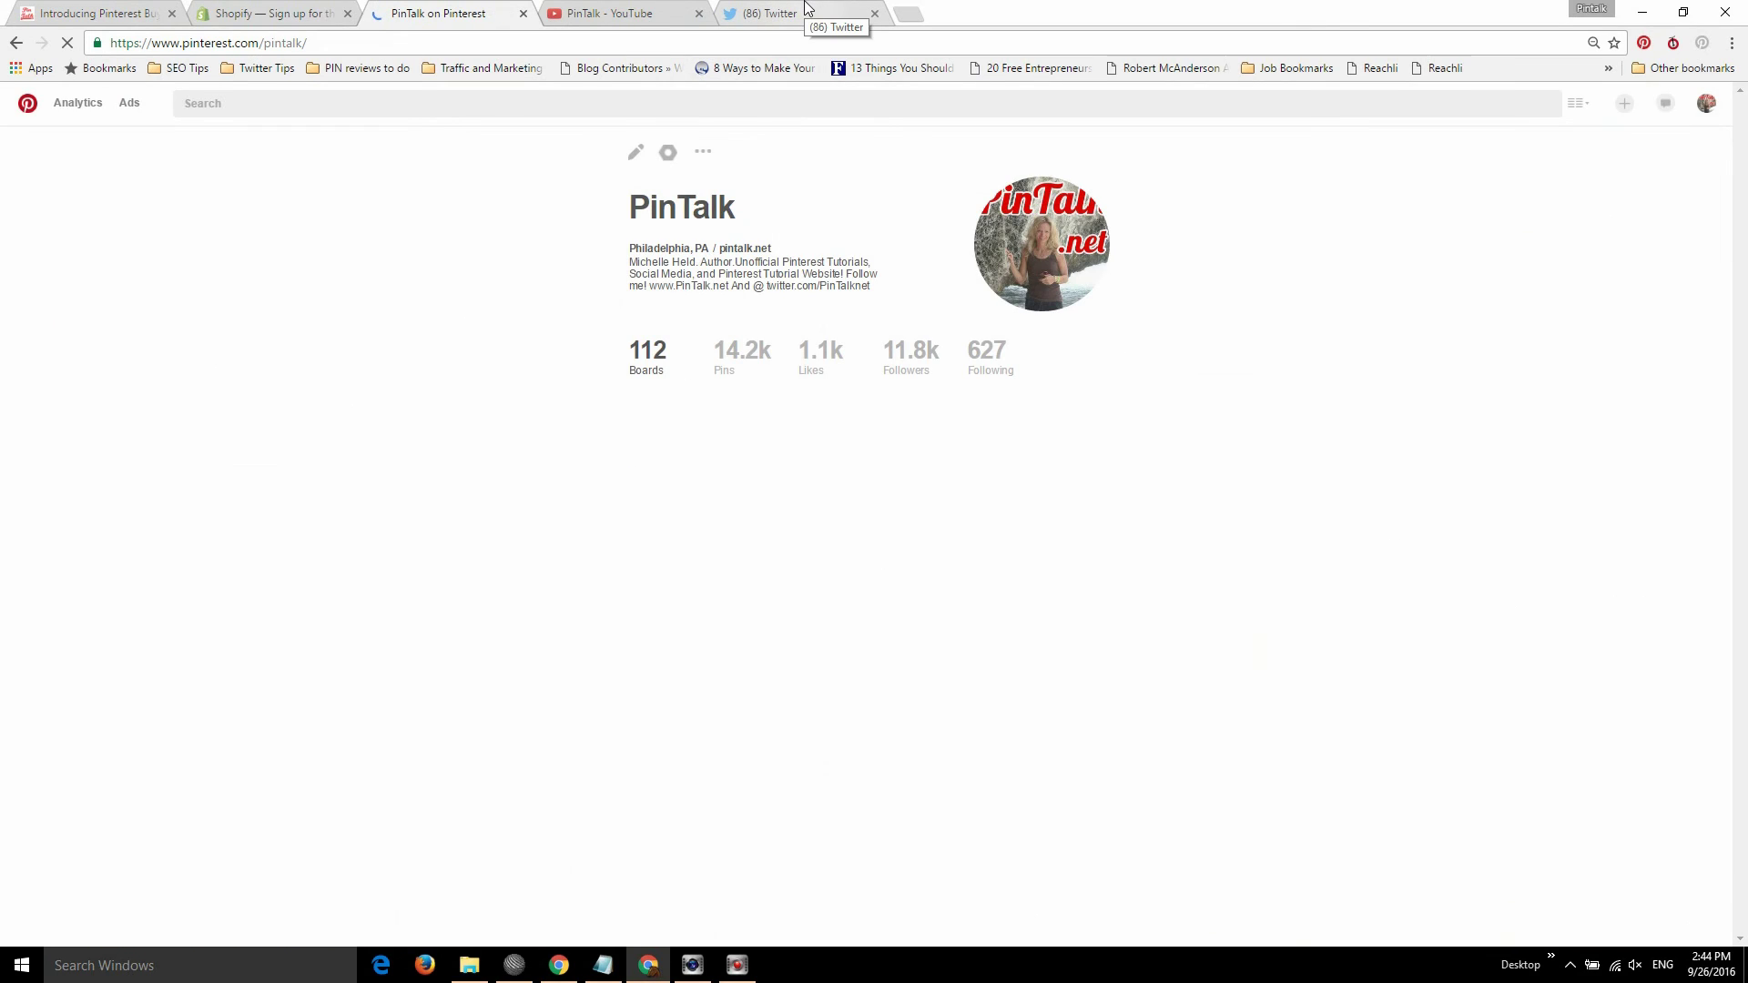